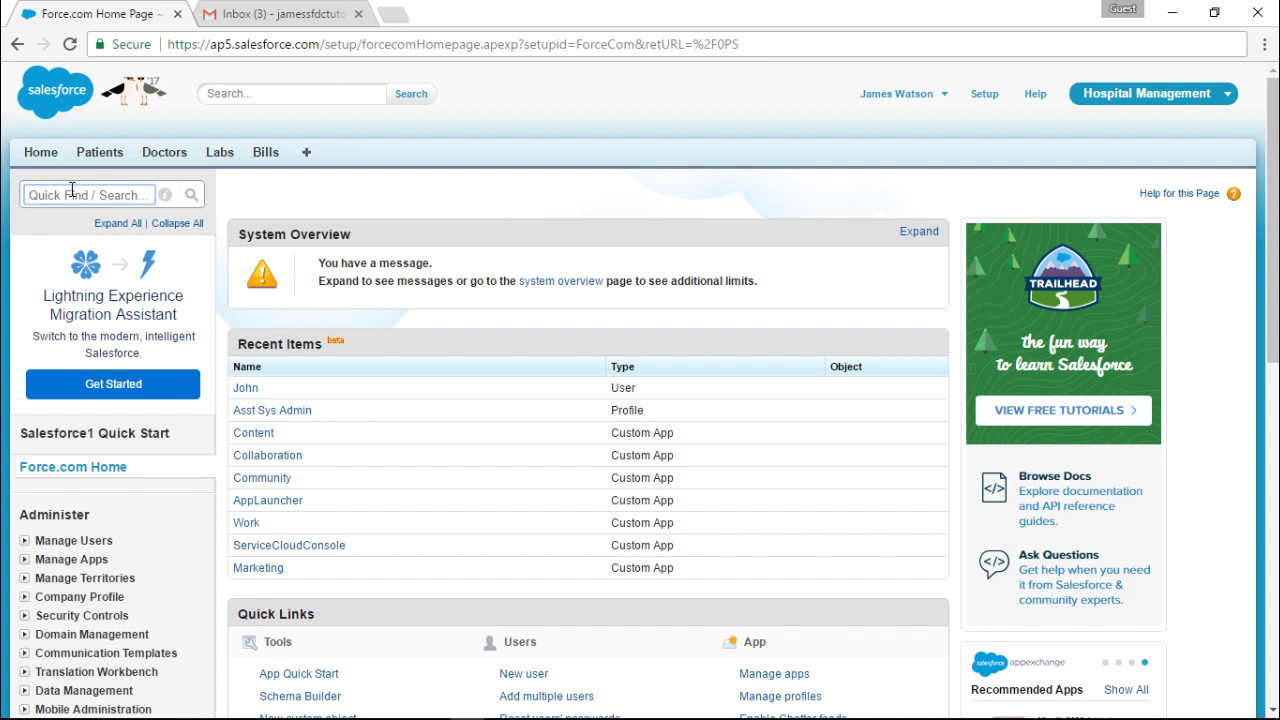
Start a new permission set labelled 'Admin Permission' with API name Admin_Permission
type("per")
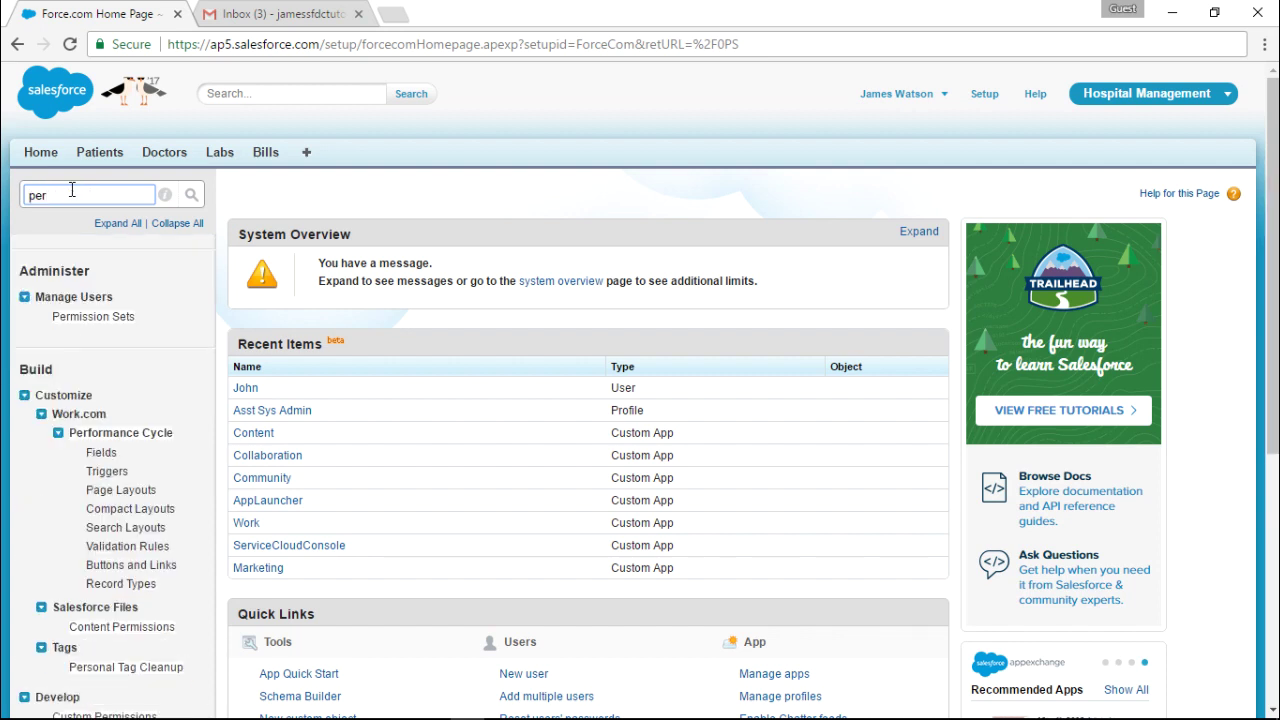
type("mis")
left_click(115, 330)
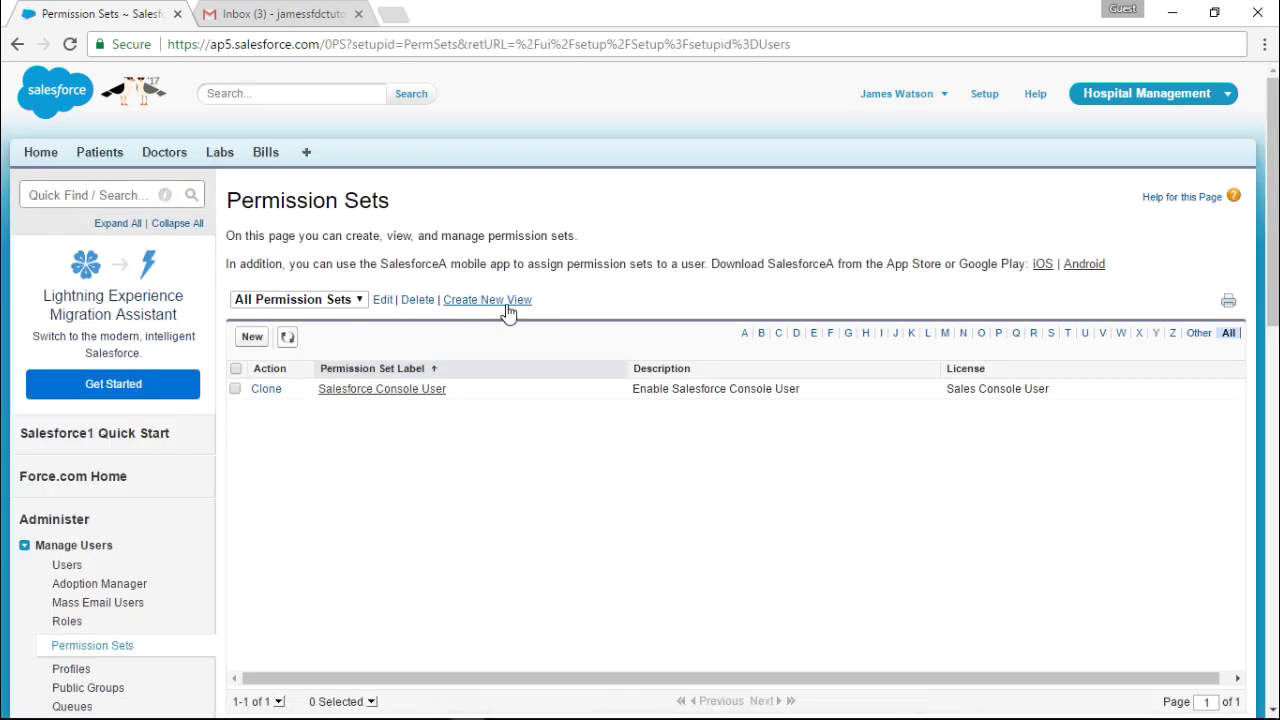
left_click(251, 340)
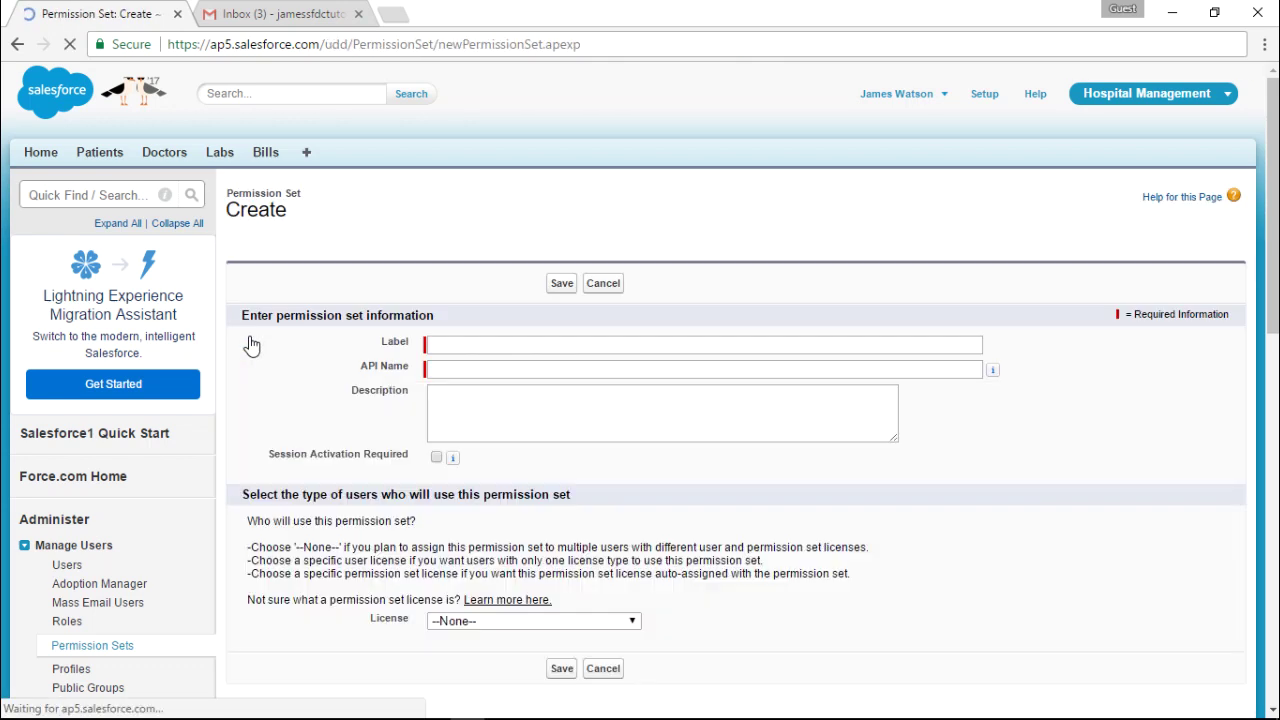
left_click(455, 345)
type("Admin Permission")
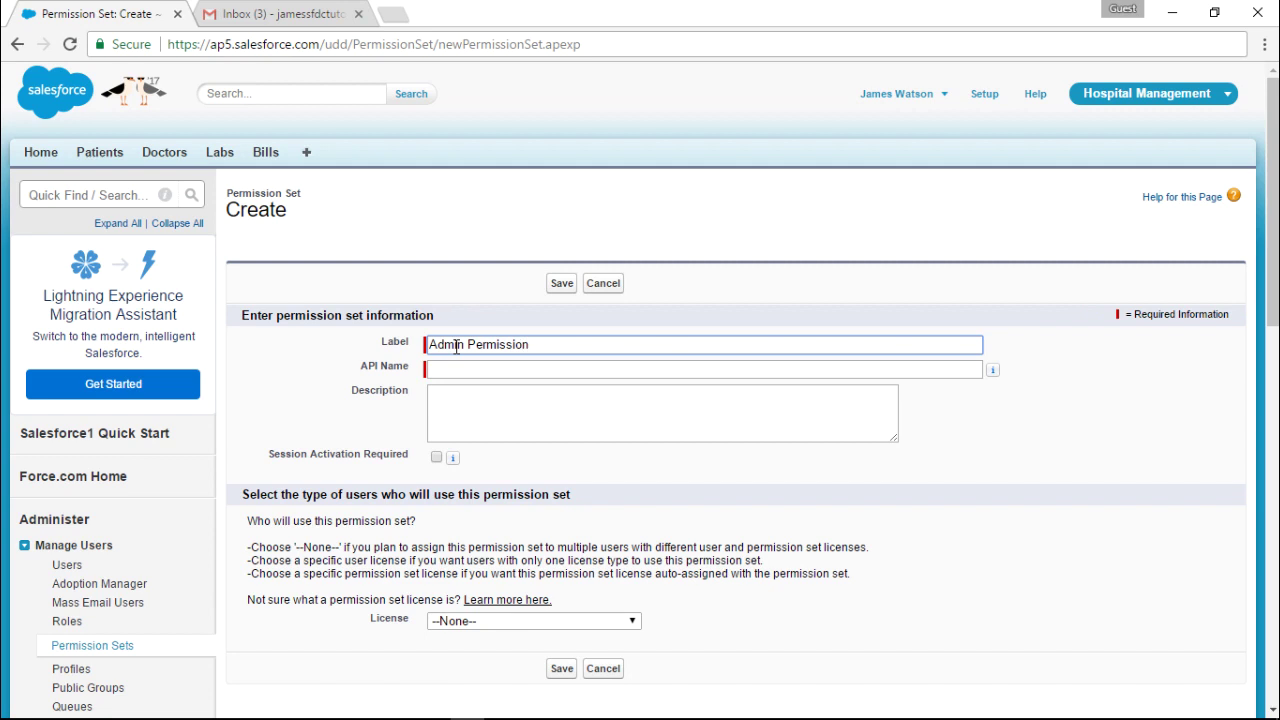
key("Tab")
left_click(278, 373)
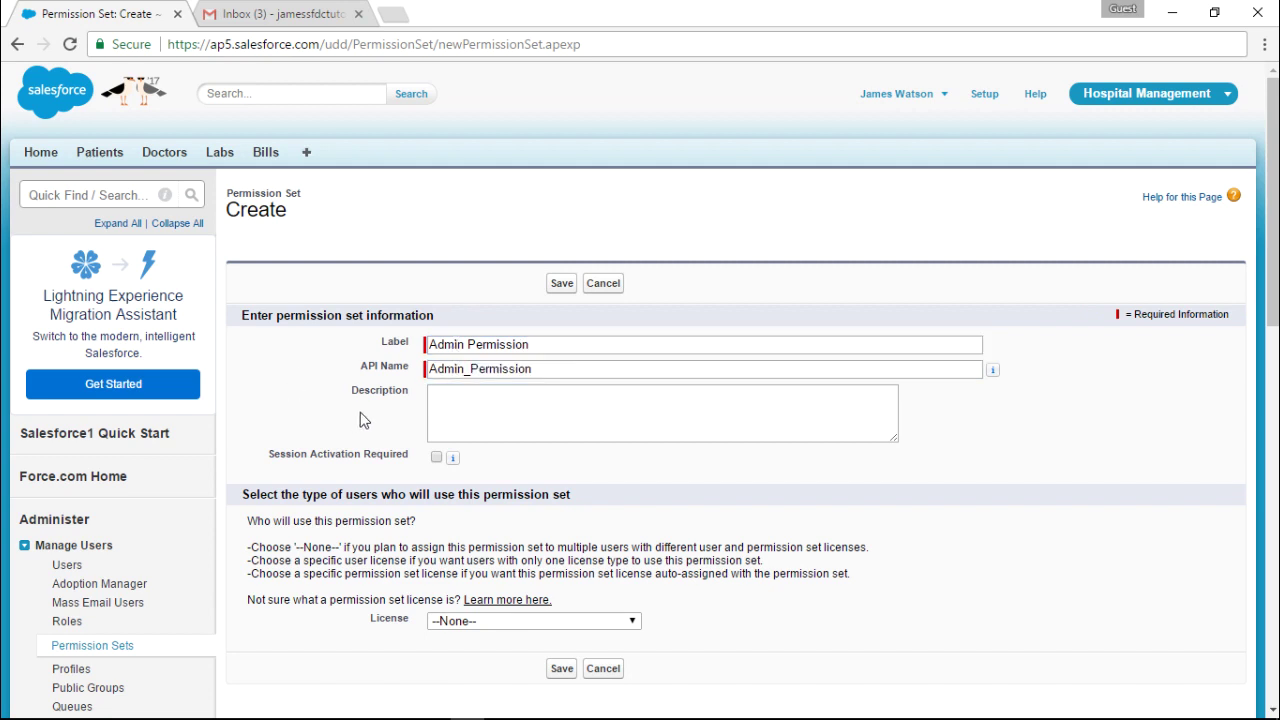
Set the permission set's license to Salesforce and save it
scroll(363, 420, "down", 1)
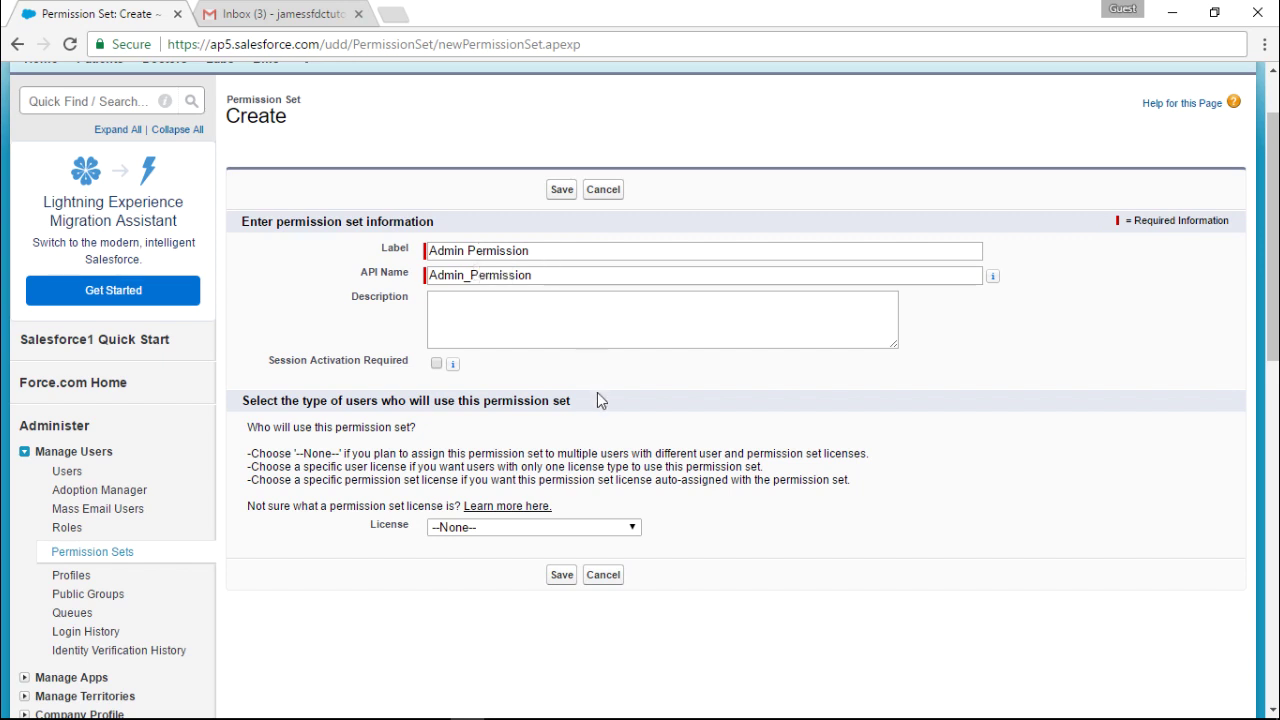
scroll(755, 427, "down", 2)
left_click(630, 340)
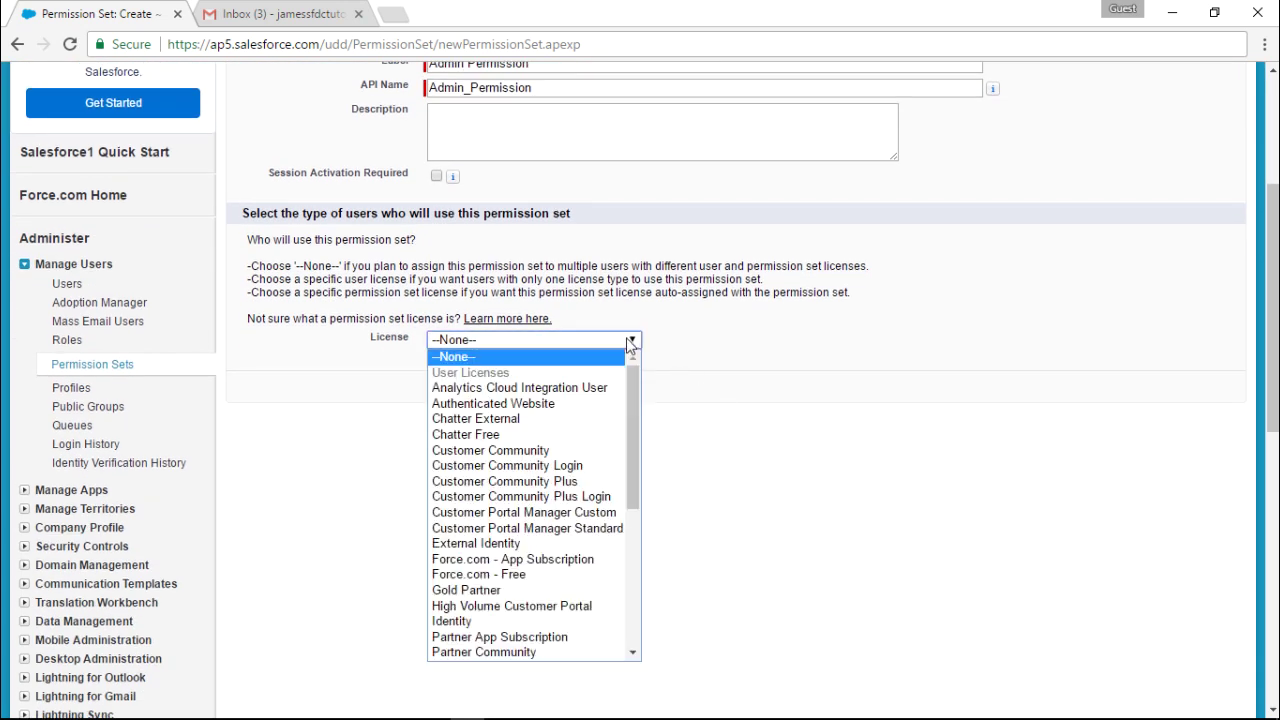
key("s")
key("Return")
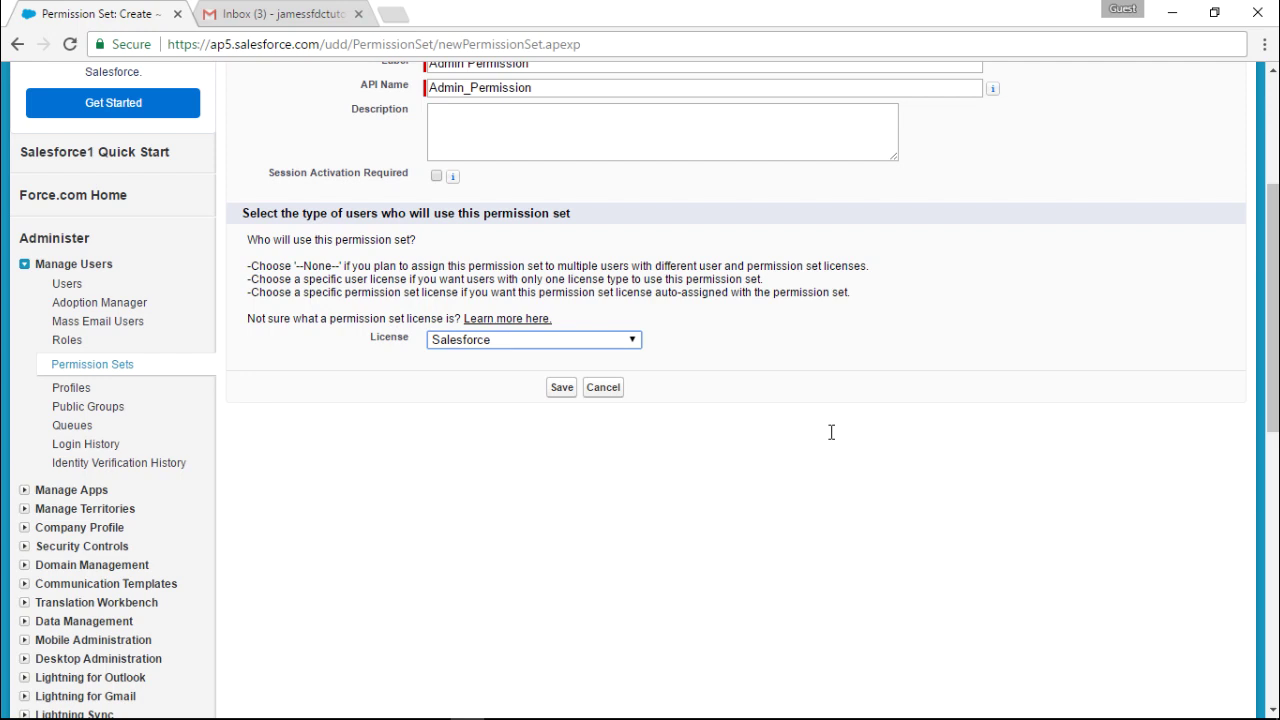
left_click(566, 392)
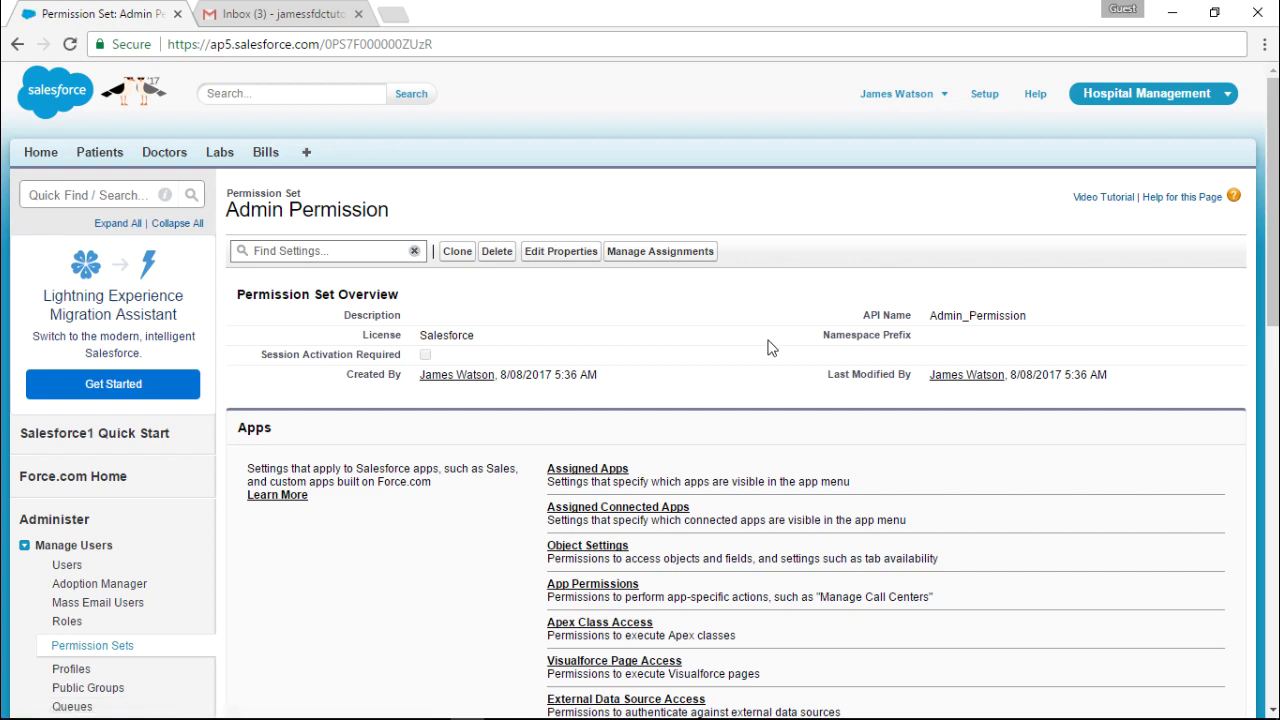
Enable both Sales apps (standard__Sales and standard__LightningSales) in the Assigned Apps
scroll(770, 347, "down", 2)
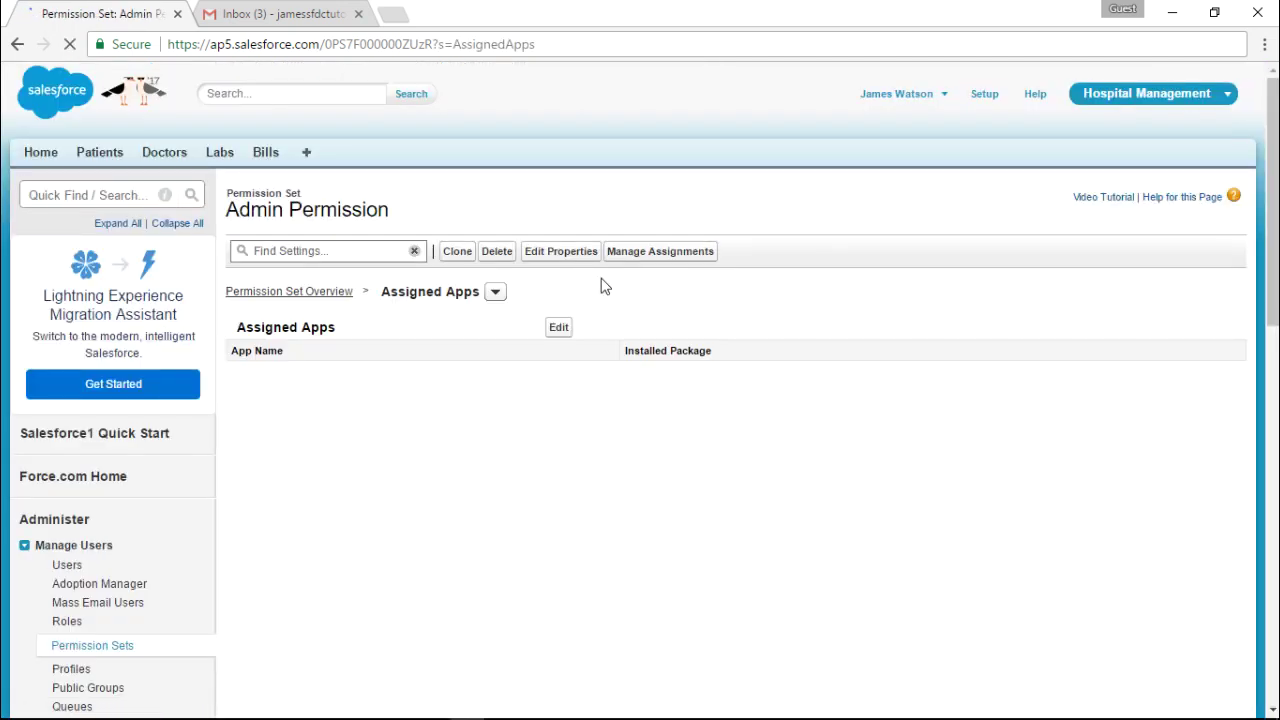
left_click(560, 328)
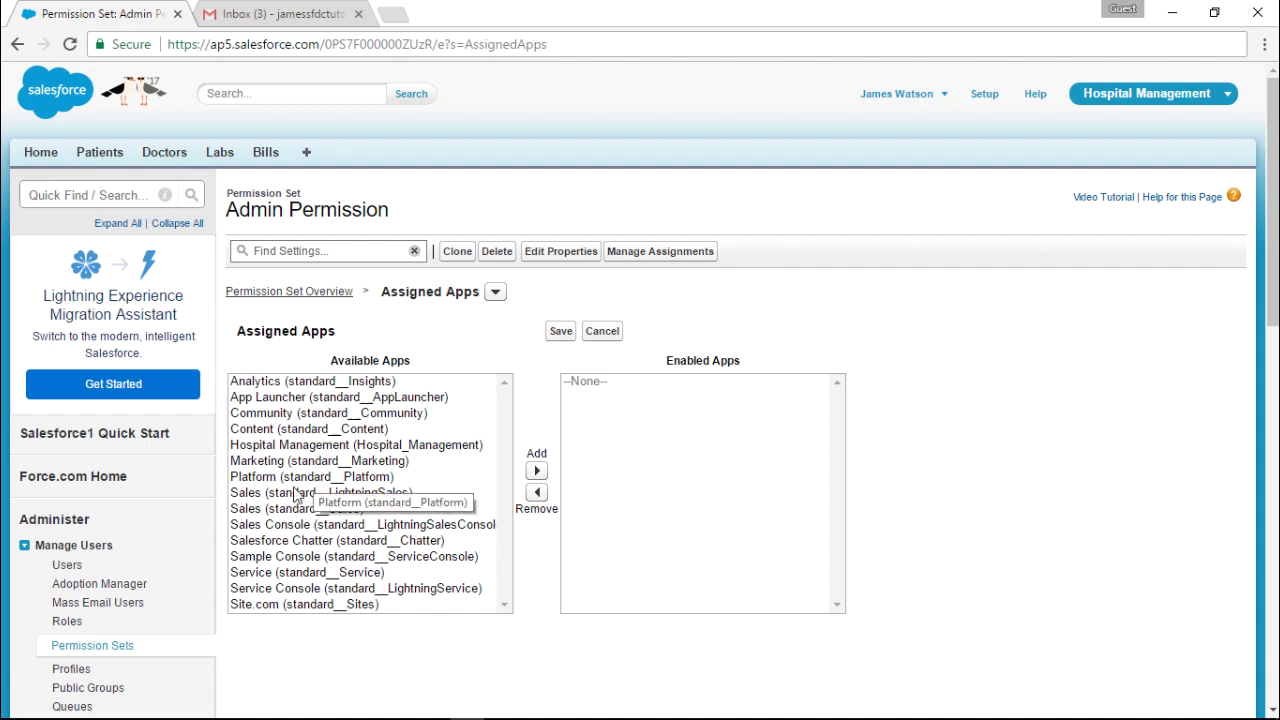
left_click(382, 432)
left_click(317, 510)
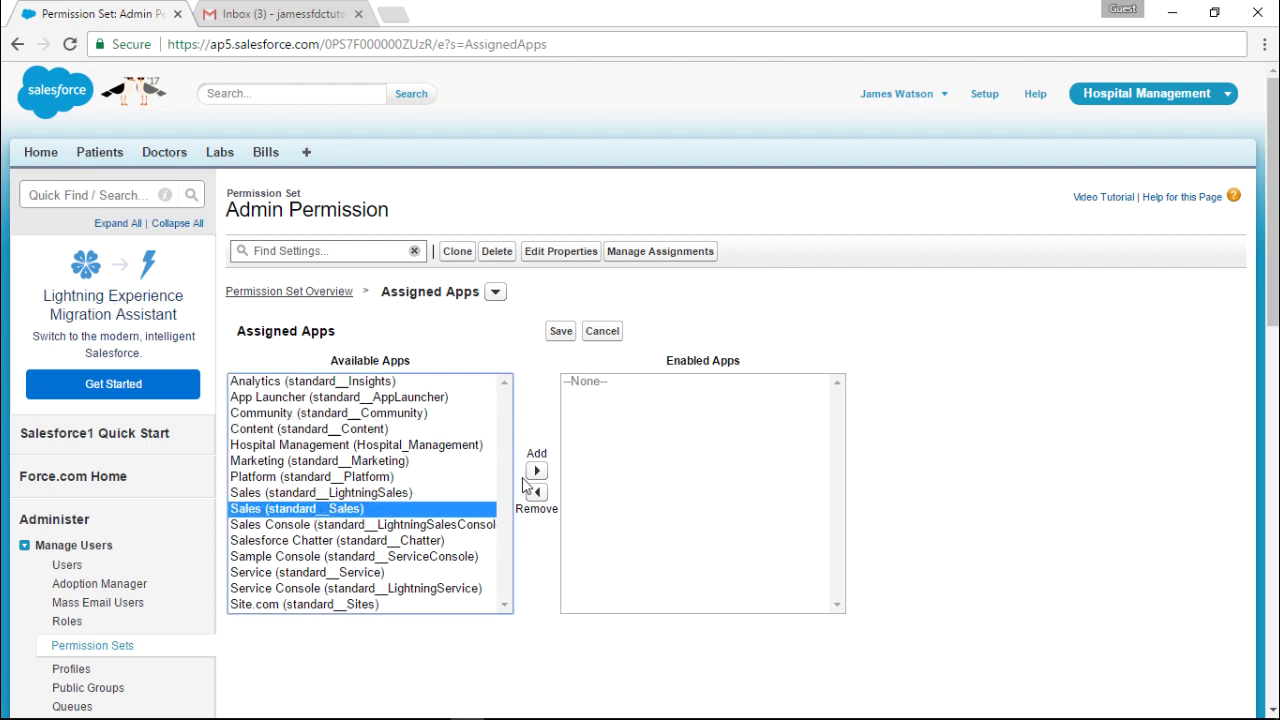
left_click(536, 472)
left_click(402, 492)
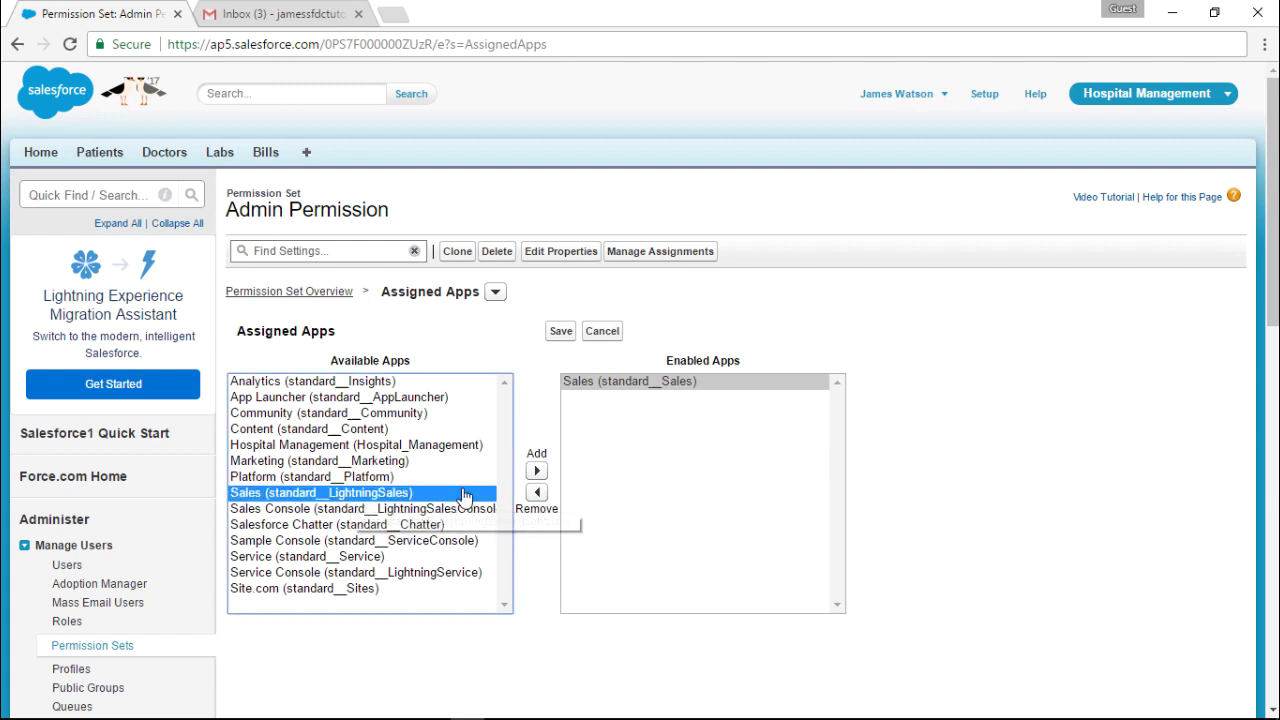
left_click(536, 471)
Enable App Launcher, Service and Service Console too, and save the assigned apps
scroll(380, 505, "down", 1)
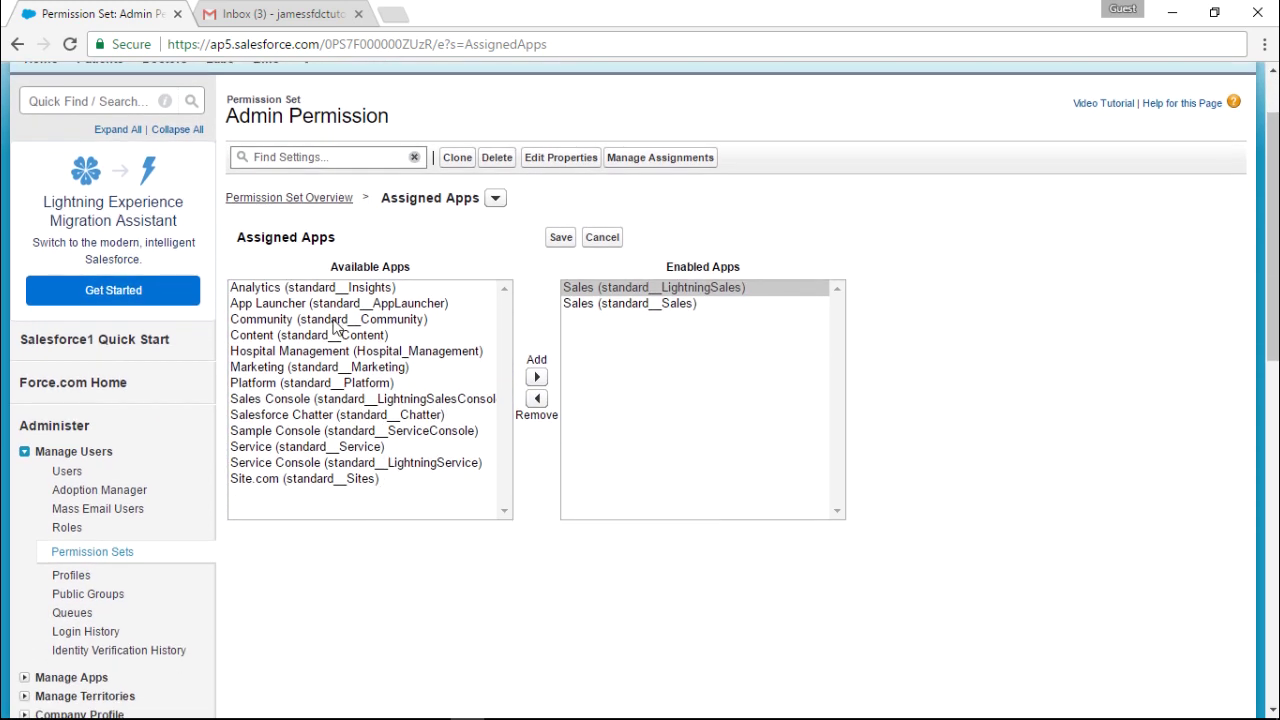
left_click(320, 304)
left_click(536, 377)
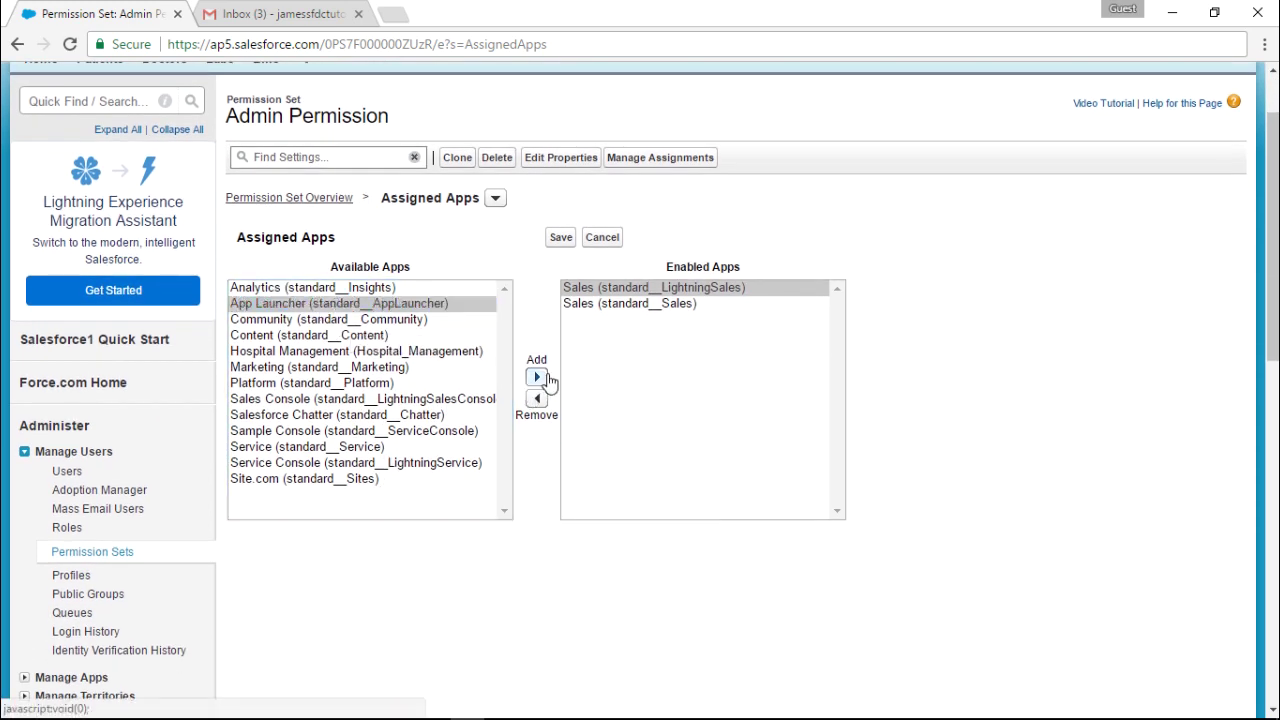
left_click(333, 449)
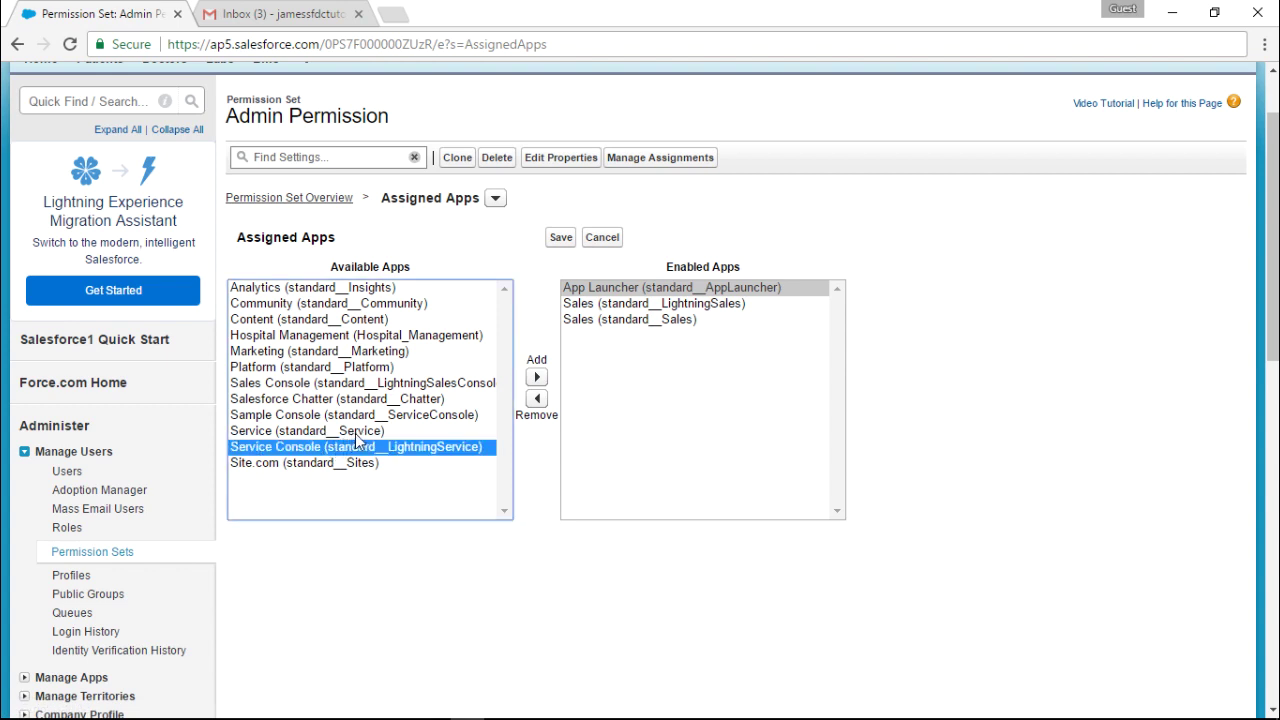
left_click(358, 432)
left_click(536, 377)
left_click(440, 431)
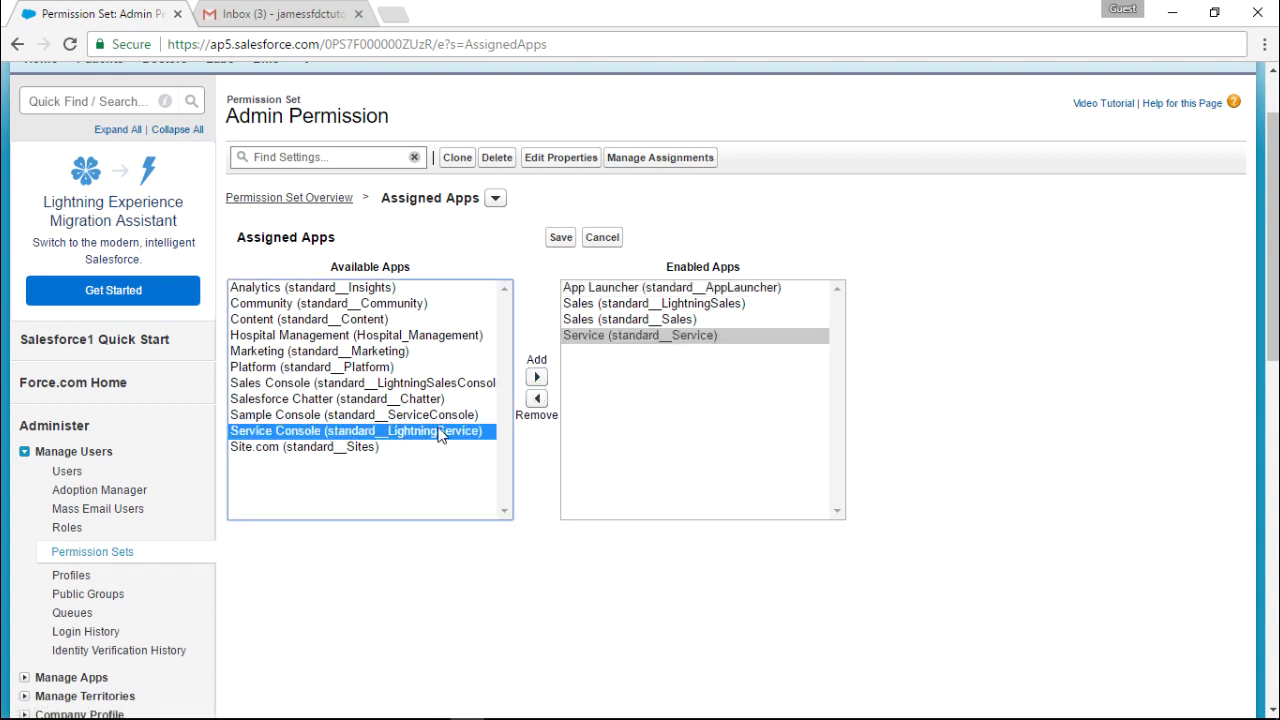
left_click(536, 377)
left_click(561, 240)
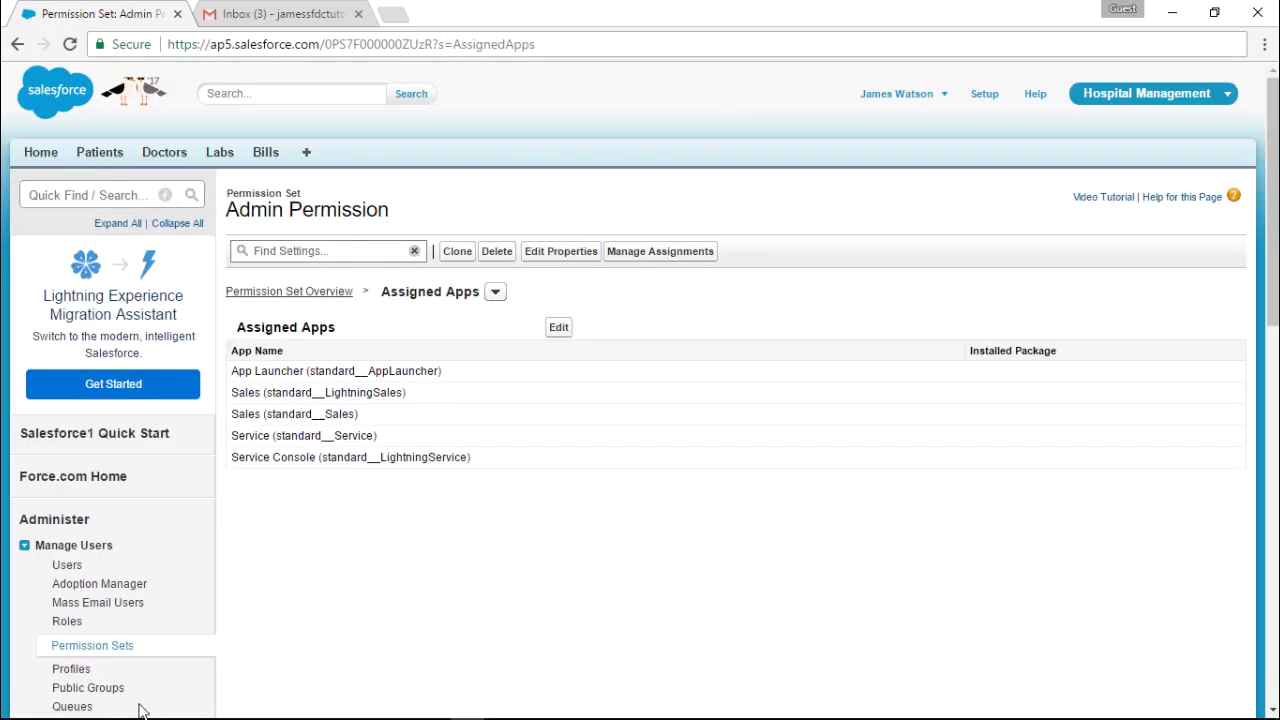
left_click(106, 648)
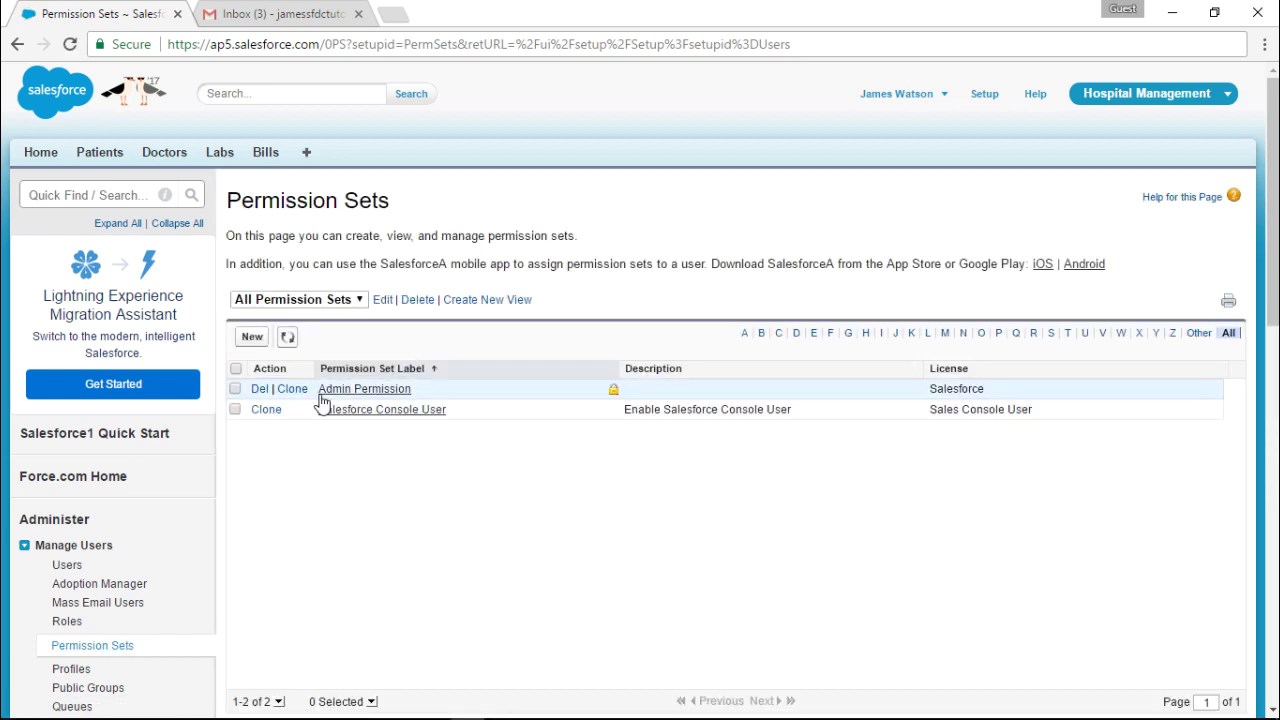
left_click(358, 392)
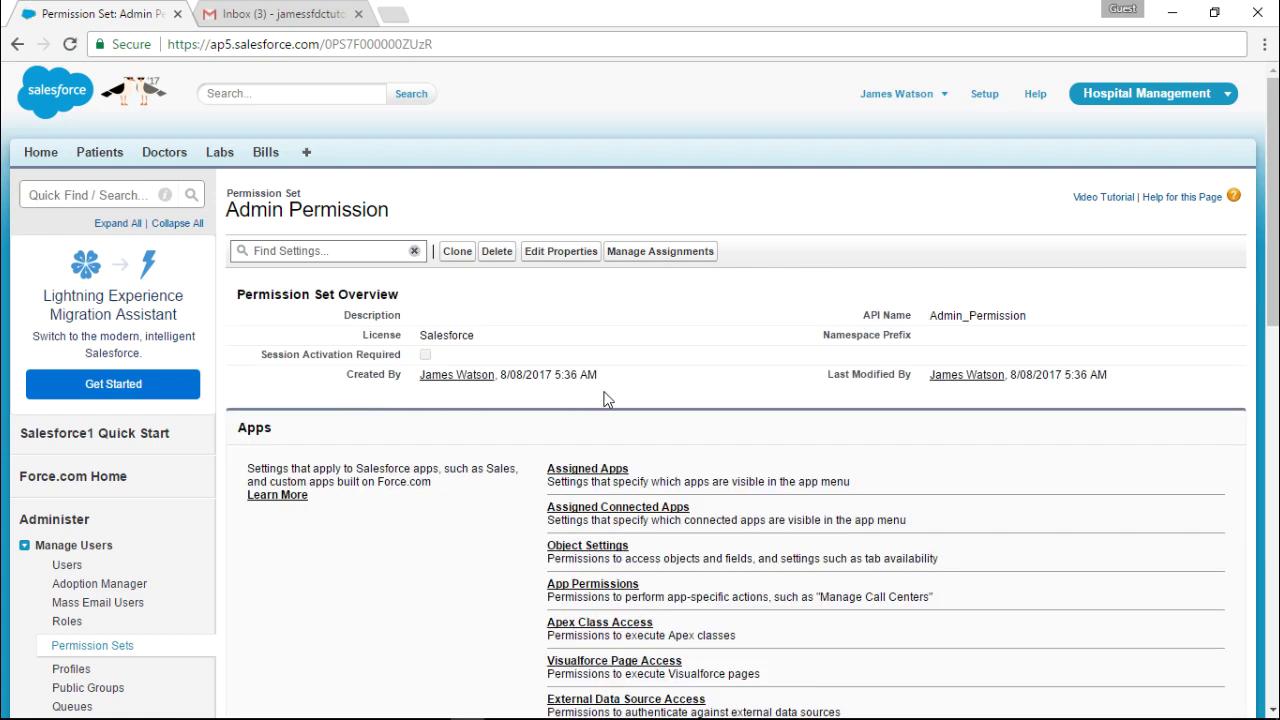
scroll(634, 376, "down", 2)
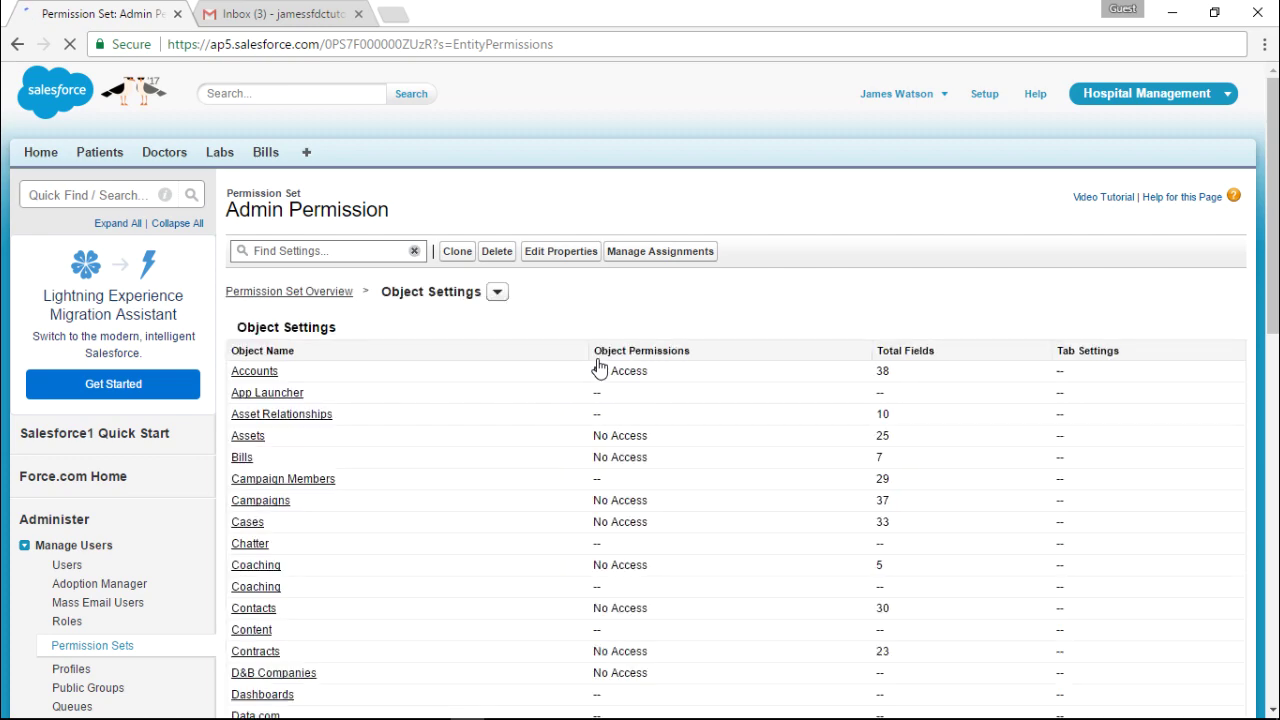
scroll(392, 443, "down", 1)
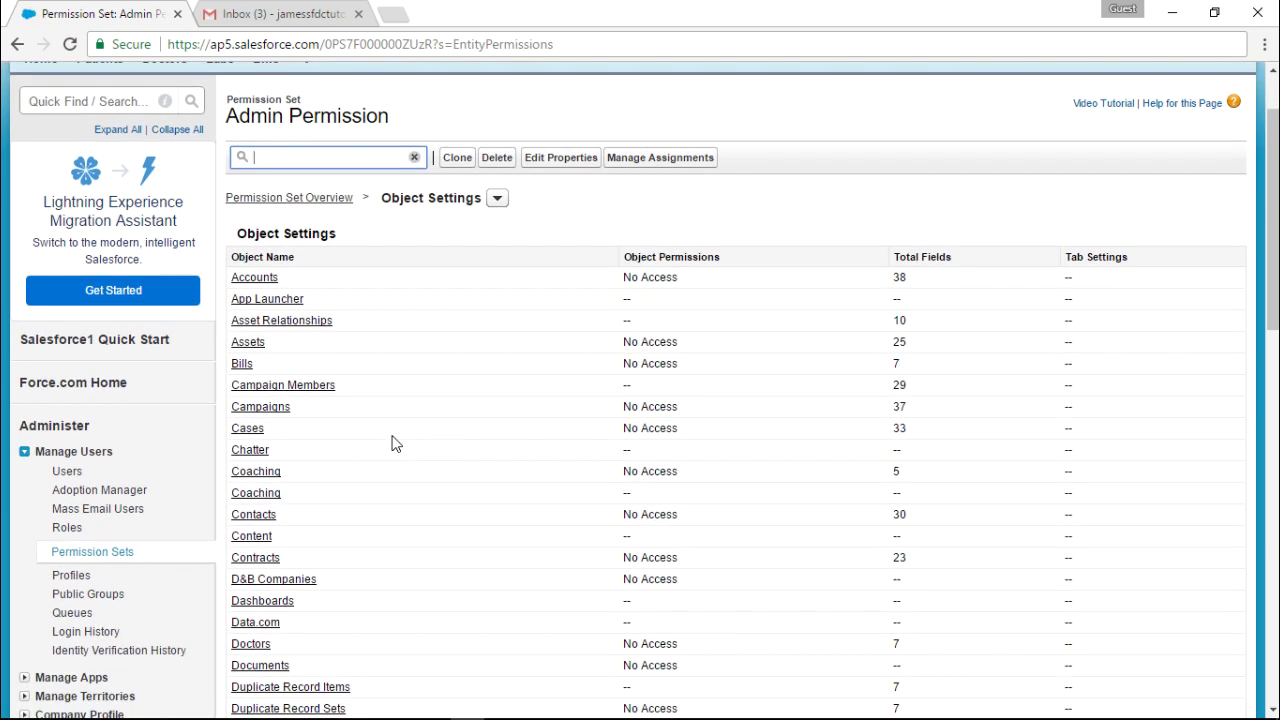
scroll(392, 443, "down", 2)
scroll(392, 443, "down", 1)
scroll(392, 443, "down", 2)
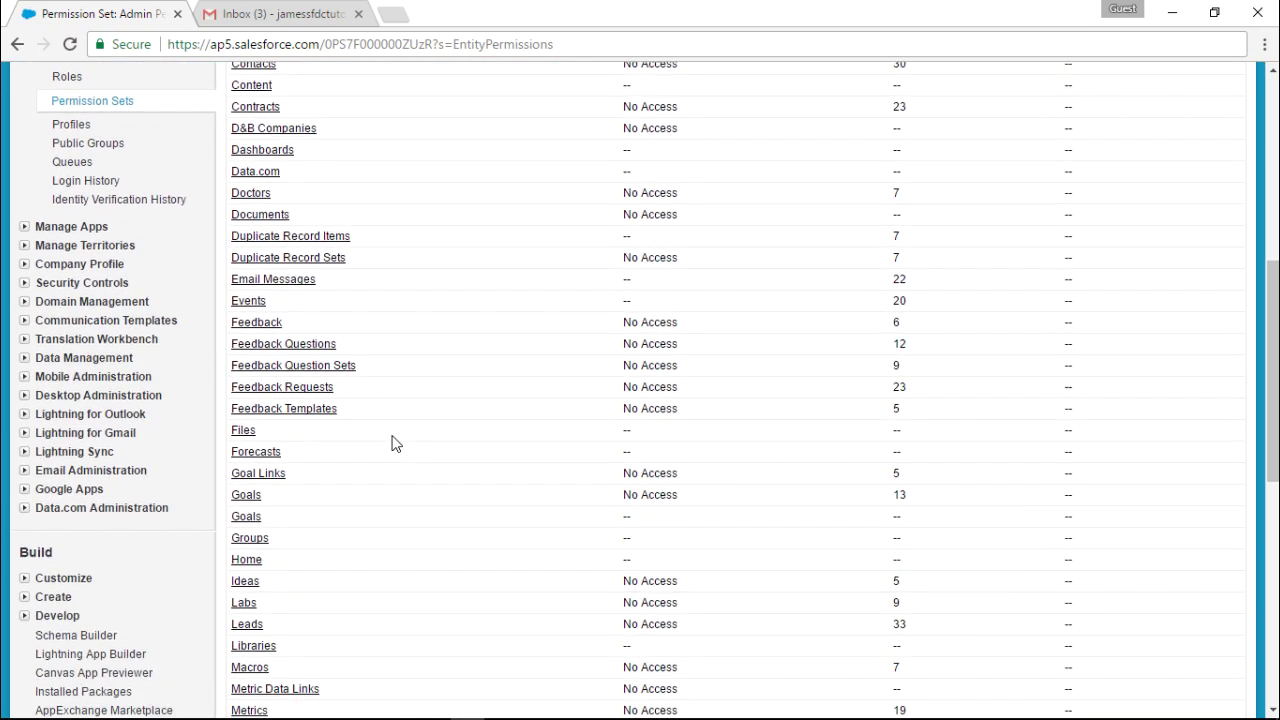
scroll(392, 443, "down", 2)
scroll(392, 443, "down", 2)
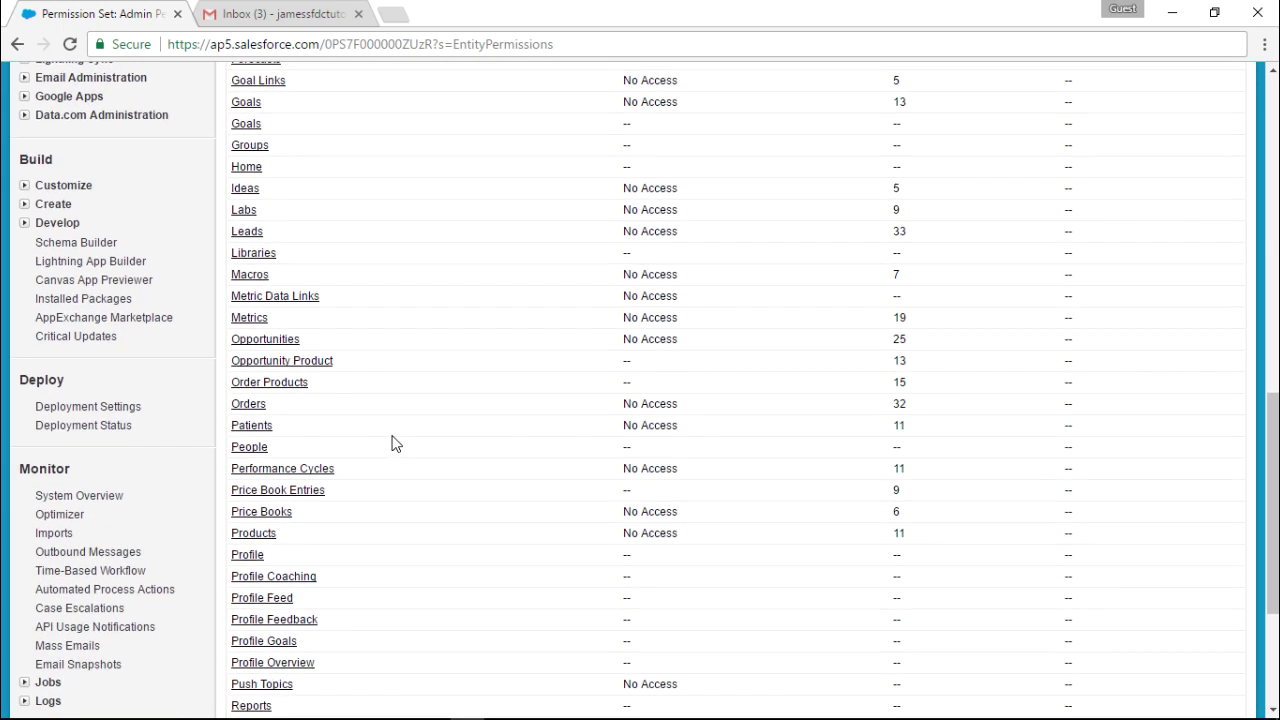
scroll(394, 443, "down", 1)
scroll(394, 443, "down", 2)
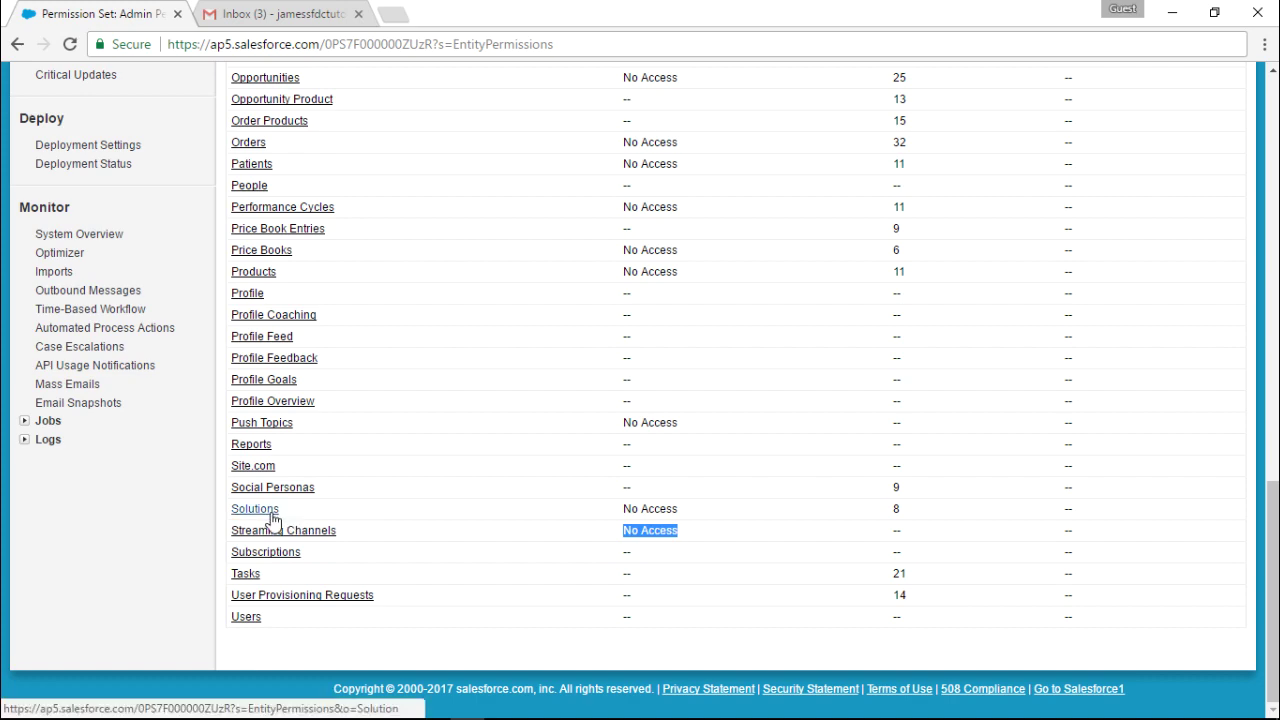
scroll(597, 527, "up", 3)
scroll(597, 527, "up", 4)
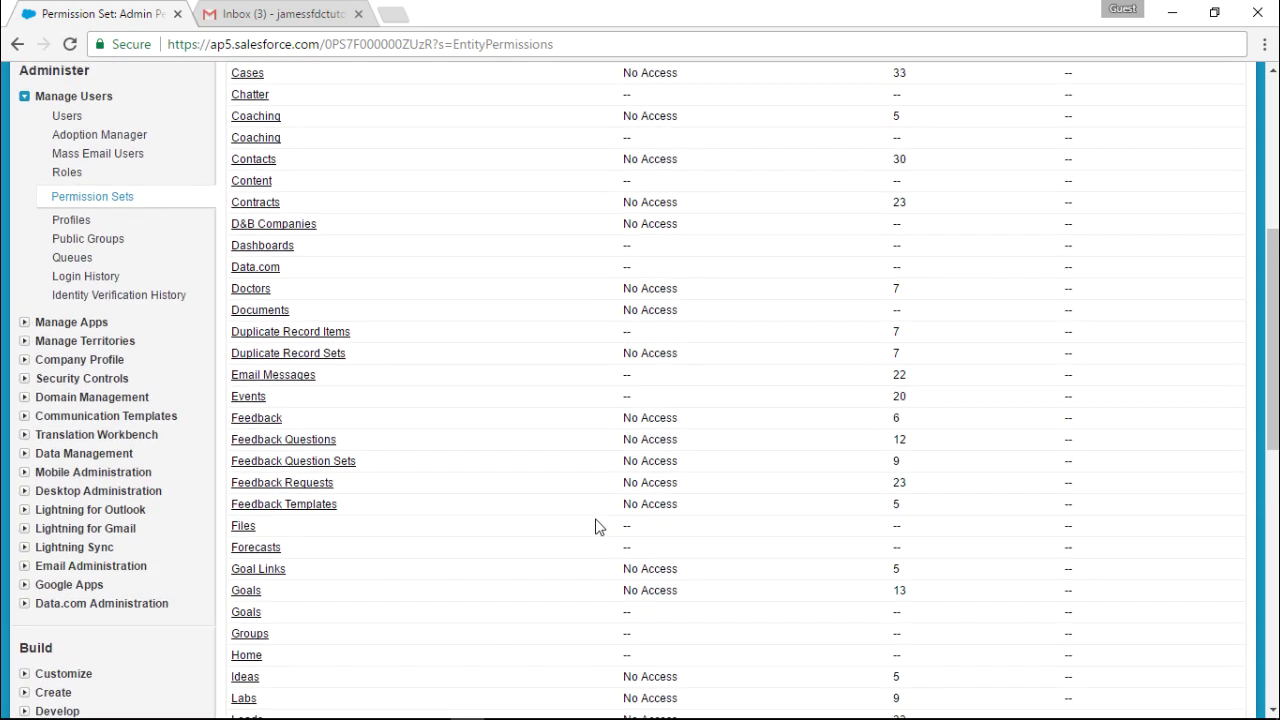
scroll(597, 527, "up", 4)
scroll(595, 527, "up", 1)
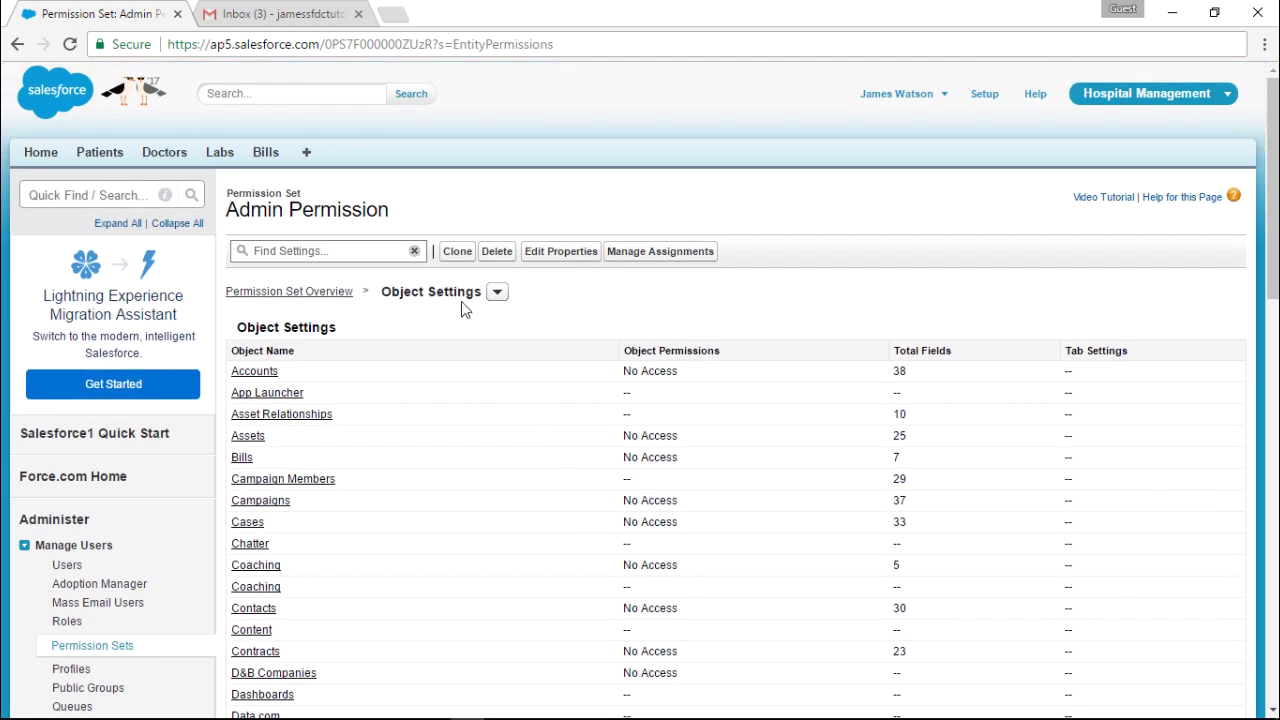
Switch Admin Permission to its System Permissions page and scroll through the unchecked list
left_click(497, 293)
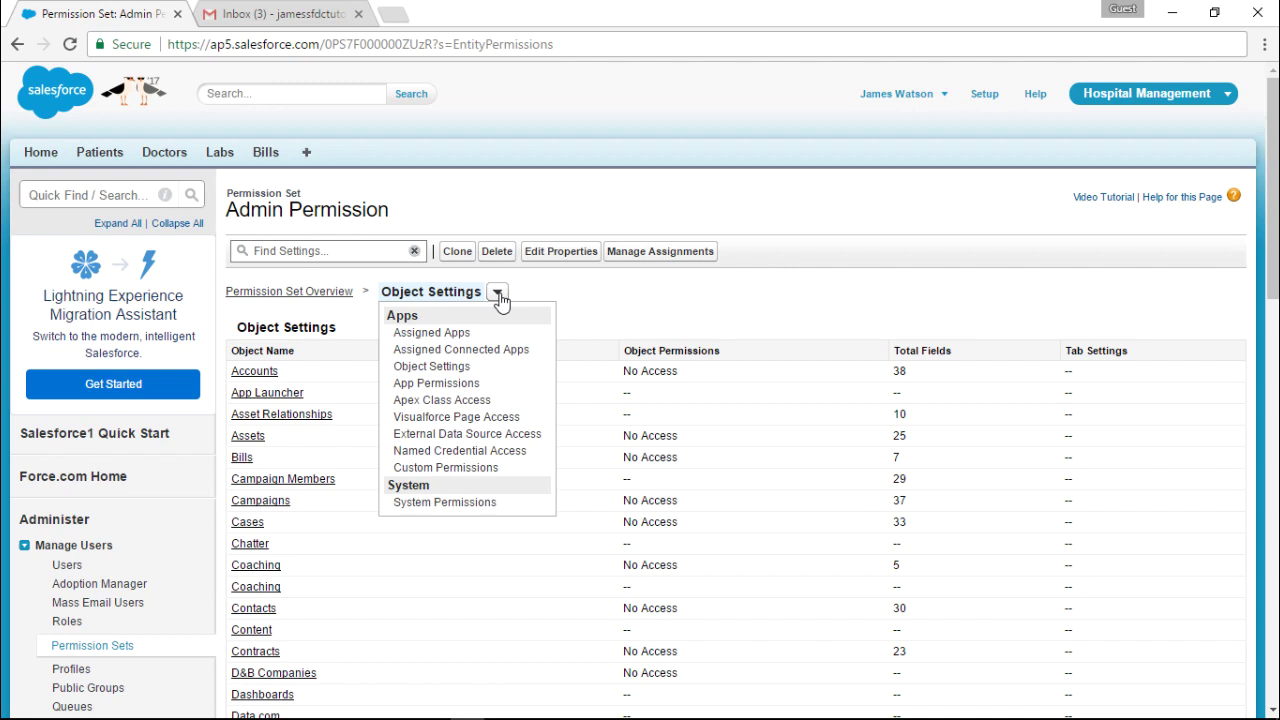
left_click(452, 504)
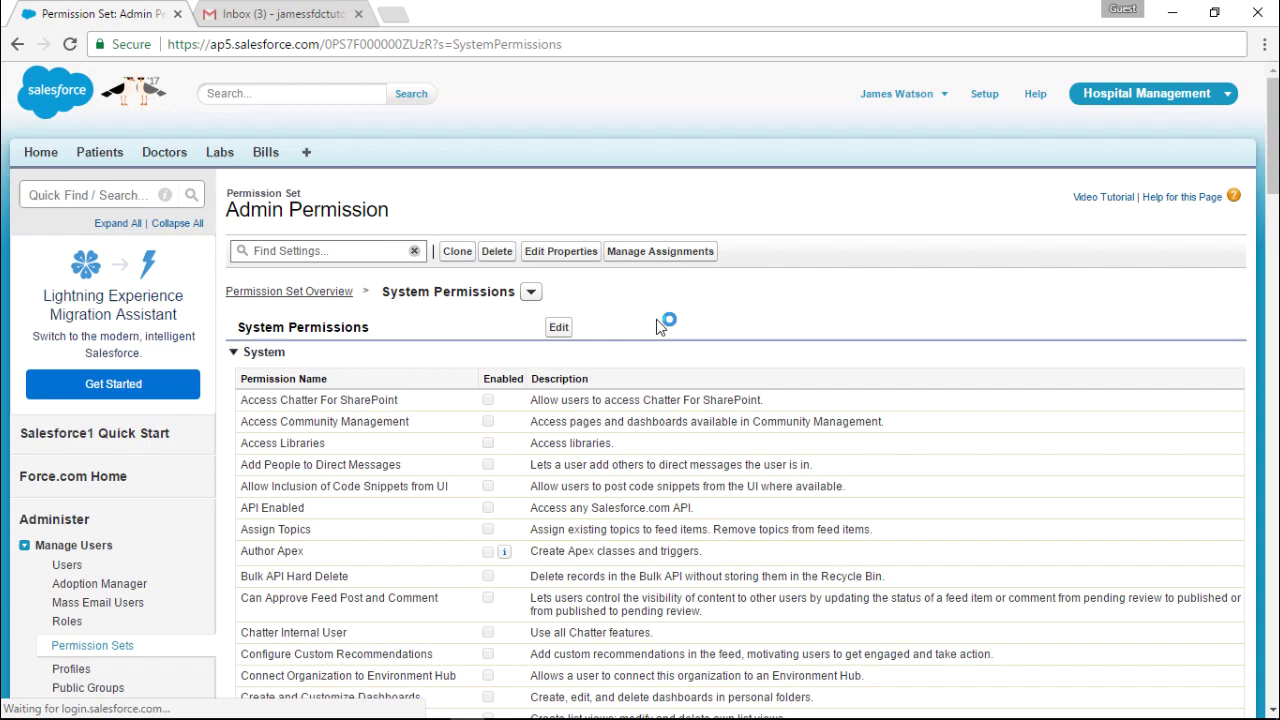
scroll(660, 315, "down", 1)
scroll(600, 300, "down", 2)
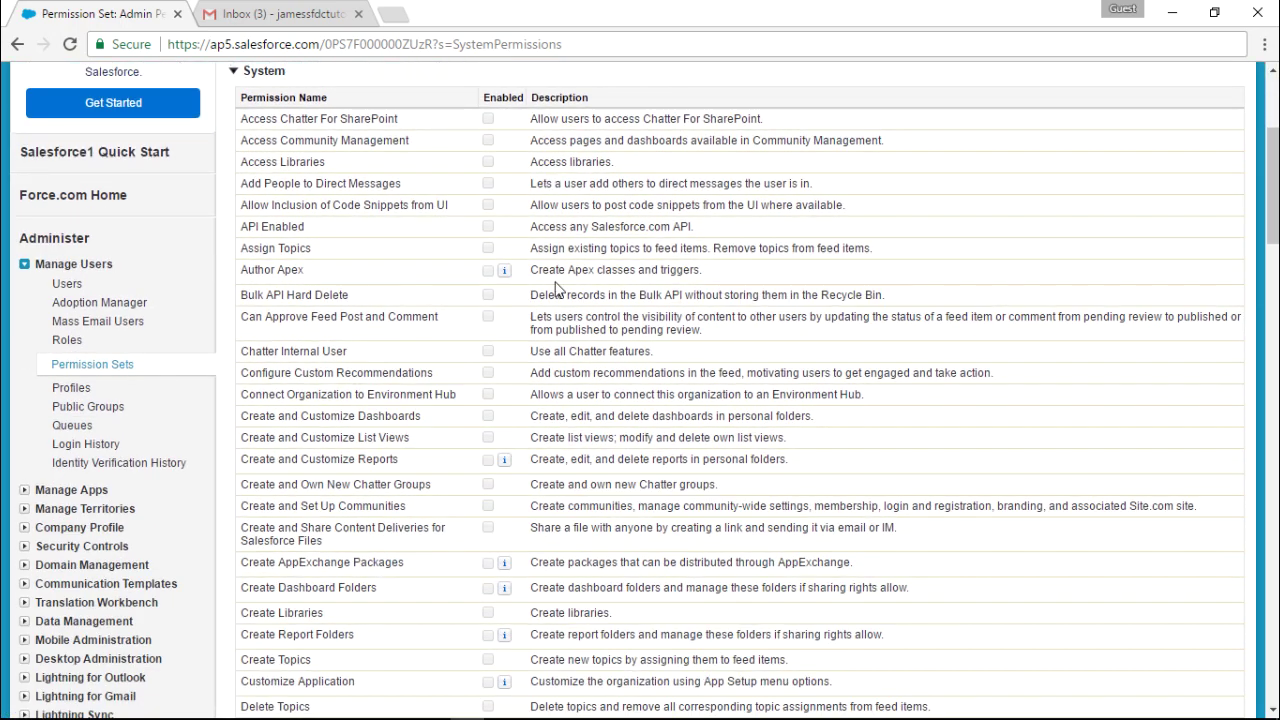
scroll(551, 524, "down", 3)
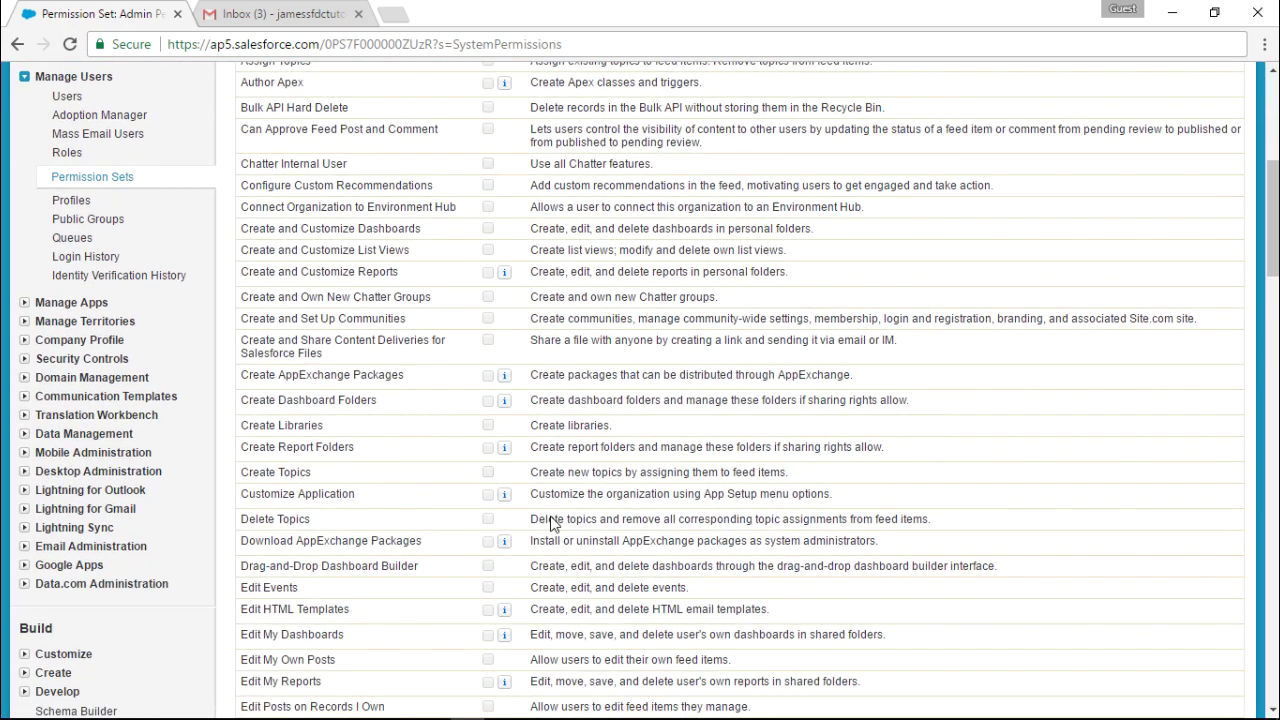
scroll(551, 522, "down", 1)
scroll(551, 518, "down", 2)
scroll(551, 516, "down", 3)
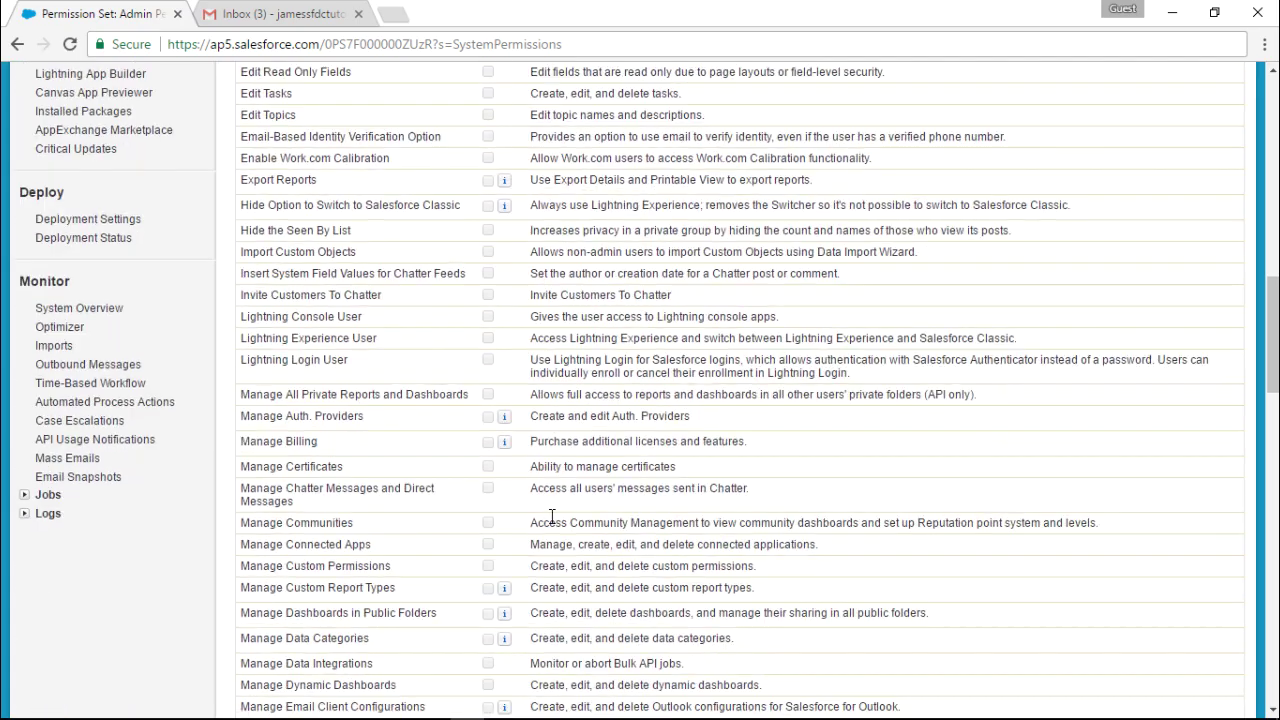
scroll(551, 516, "down", 3)
scroll(551, 516, "up", 5)
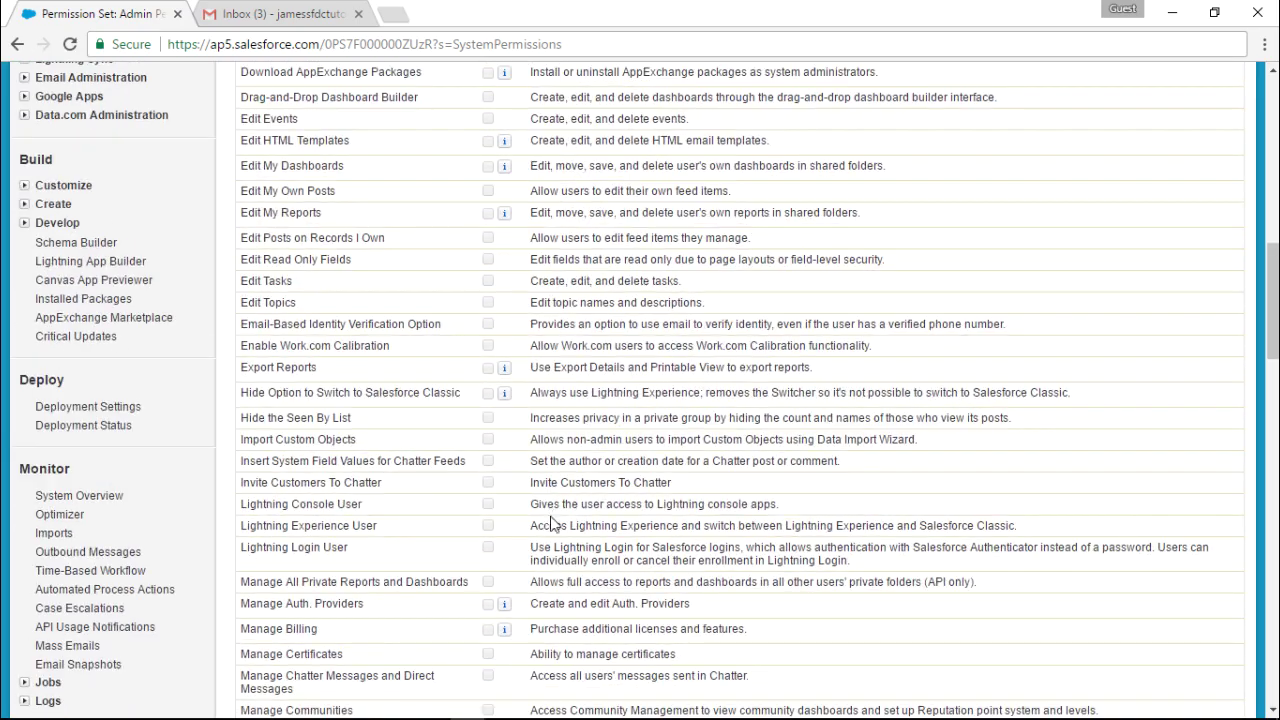
scroll(550, 524, "up", 2)
scroll(550, 524, "up", 4)
scroll(550, 524, "up", 4)
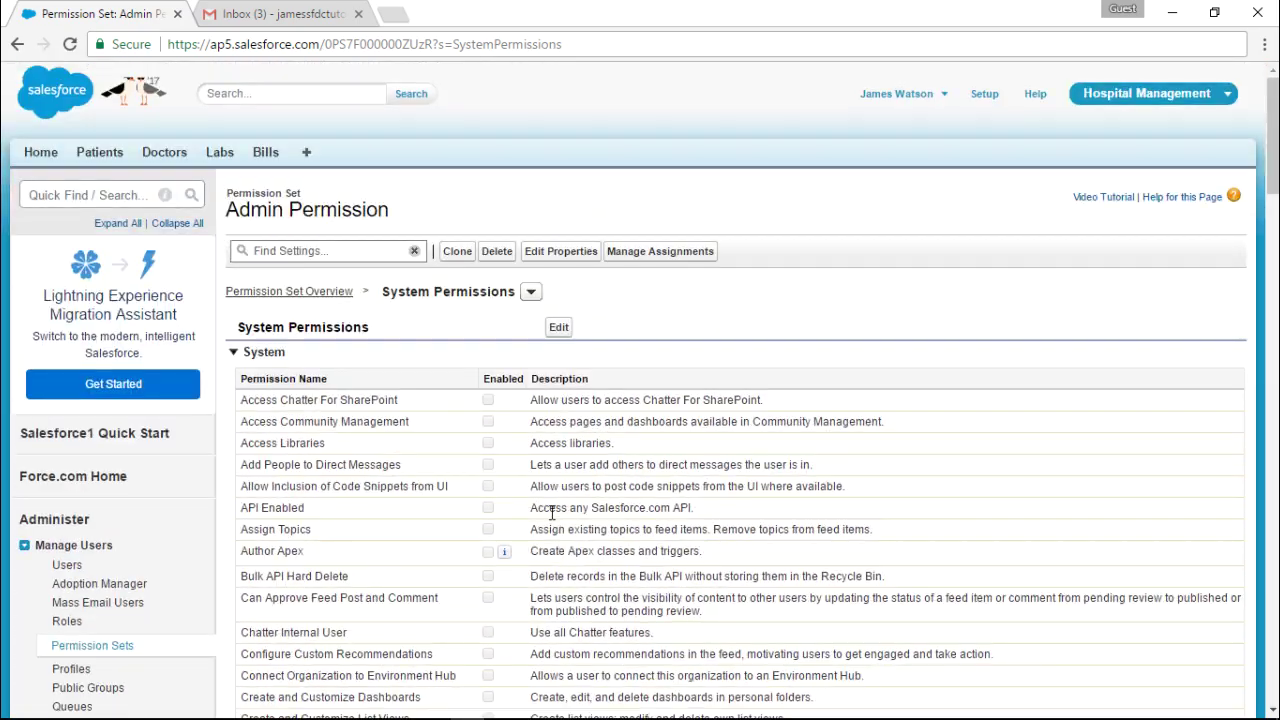
Assign the Admin Permission set to John and return to its assigned users list
left_click(658, 262)
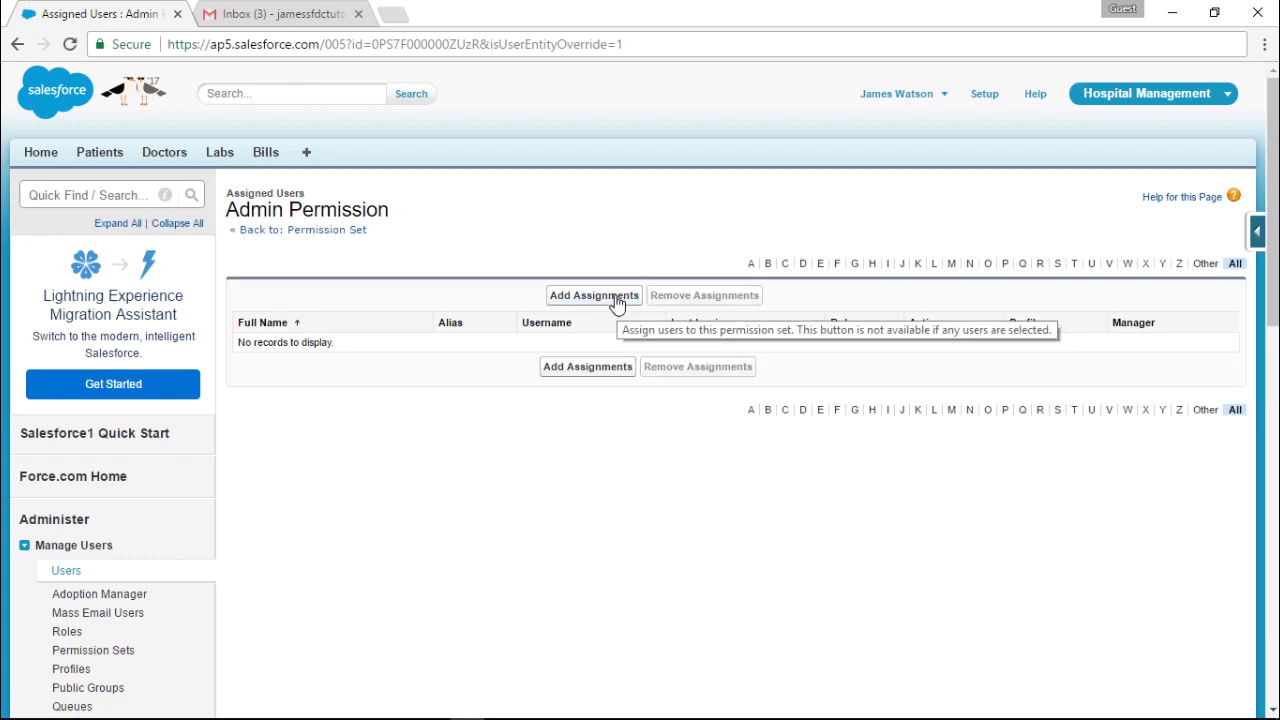
left_click(616, 300)
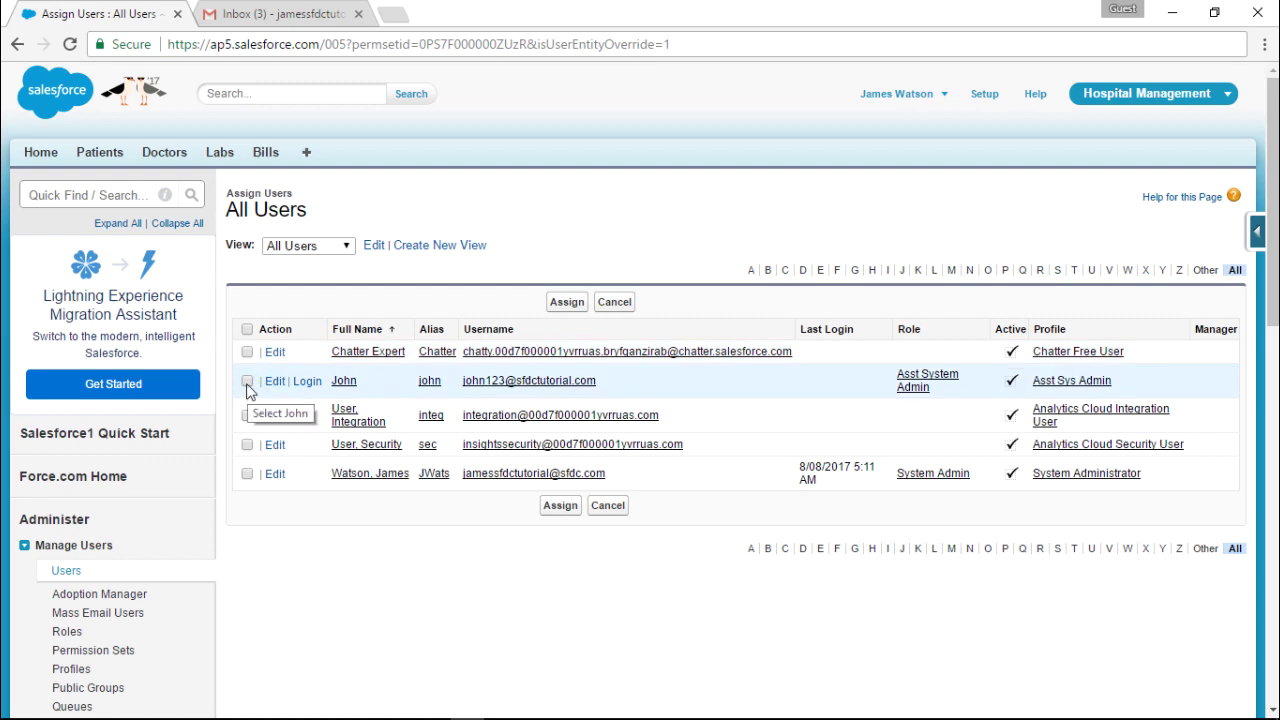
left_click(247, 382)
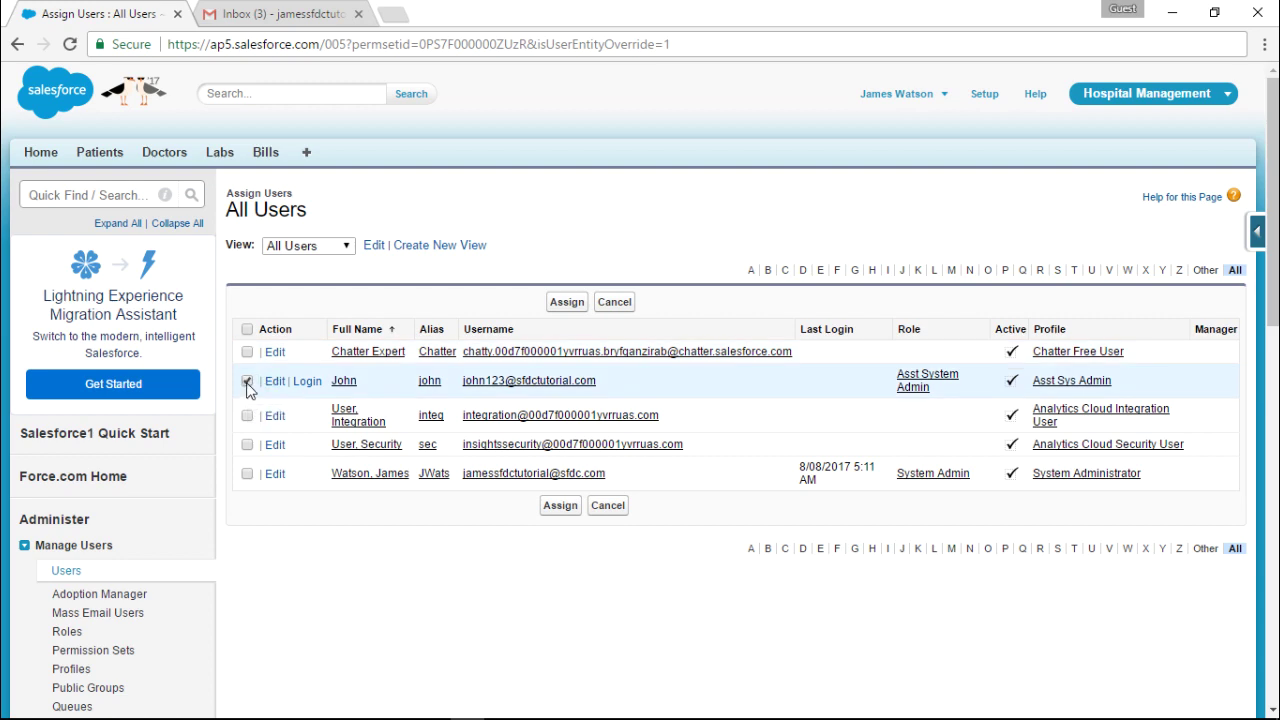
left_click(559, 505)
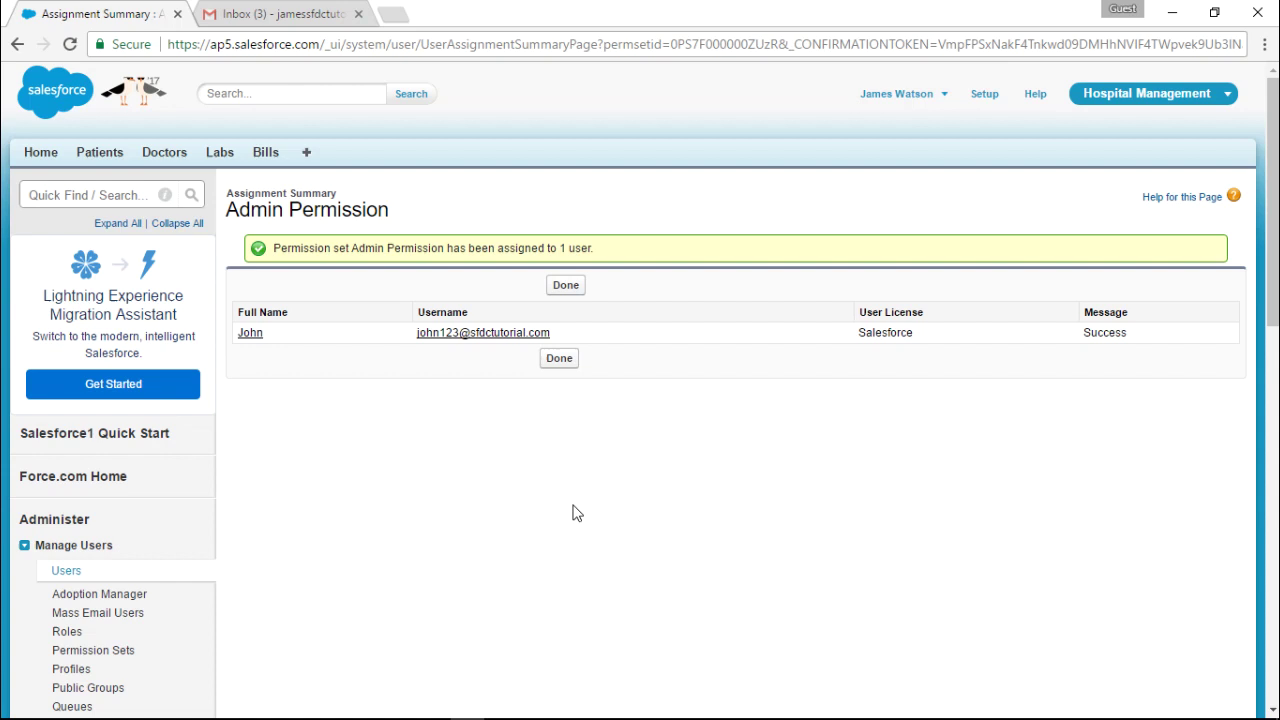
left_click(551, 366)
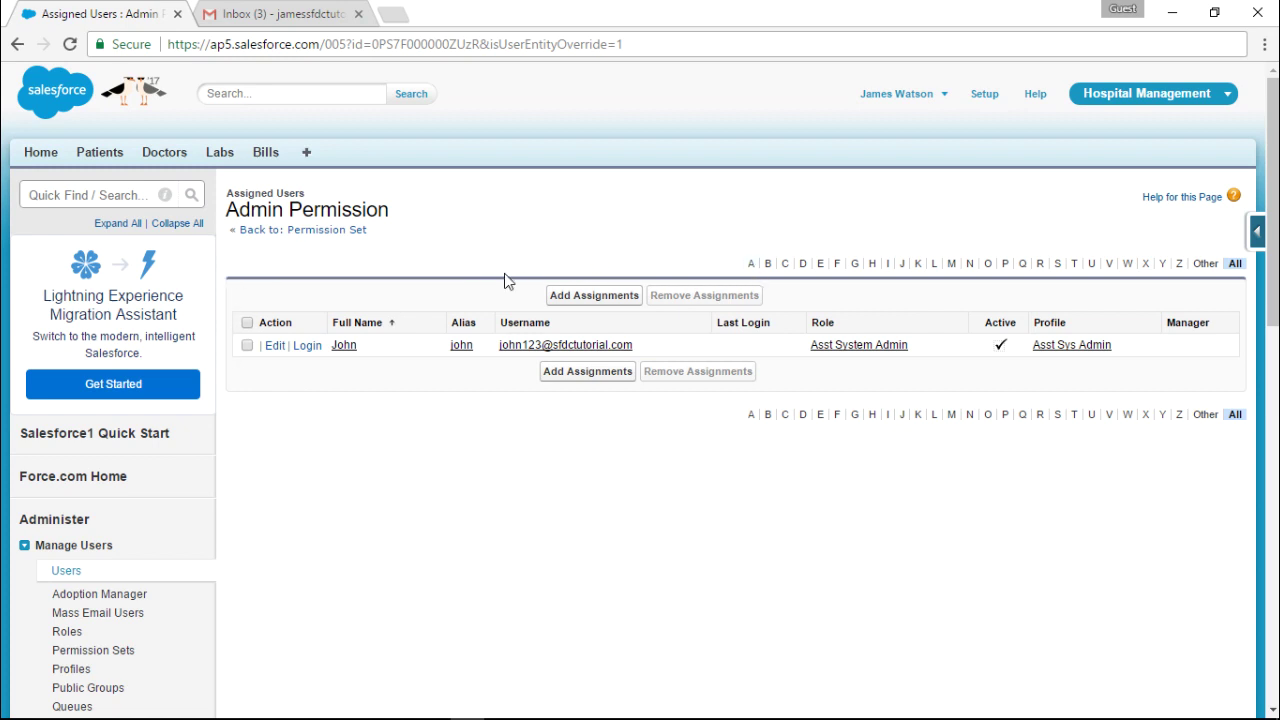
Switch to John's browser window, reload his home page, and check his available apps
left_click(467, 706)
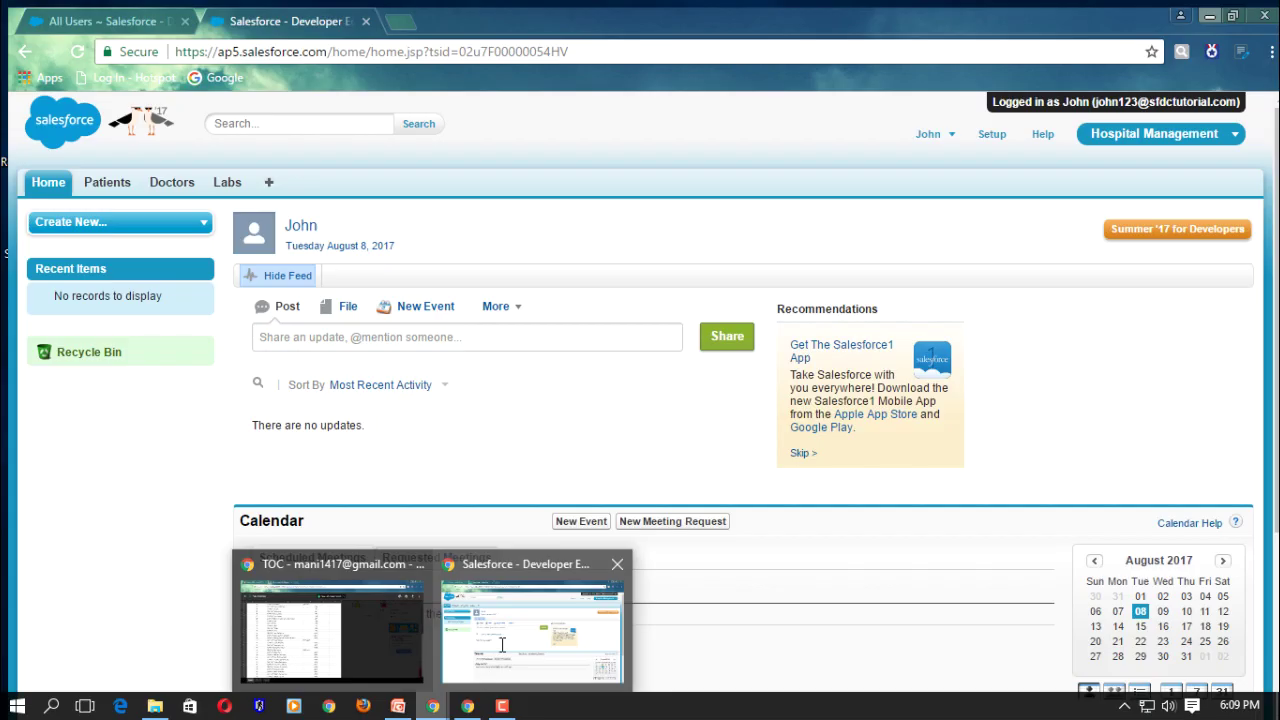
mouse_move(432, 705)
left_click(500, 645)
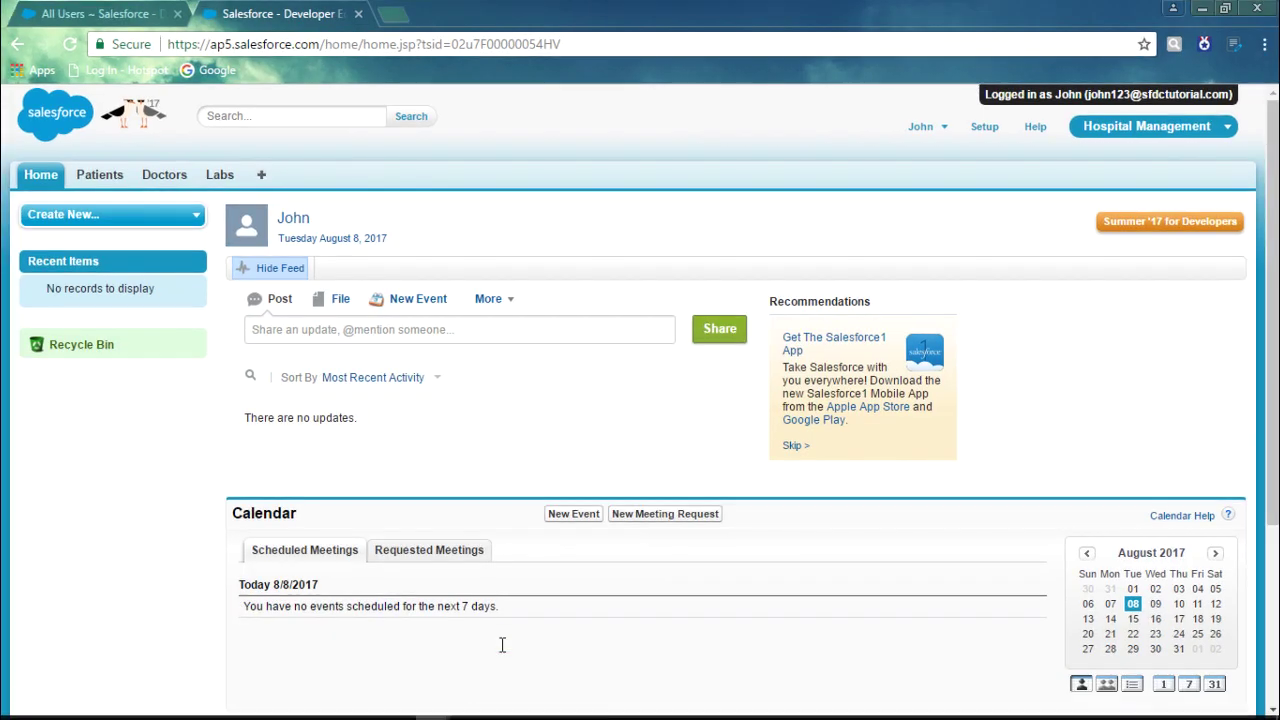
left_click(589, 48)
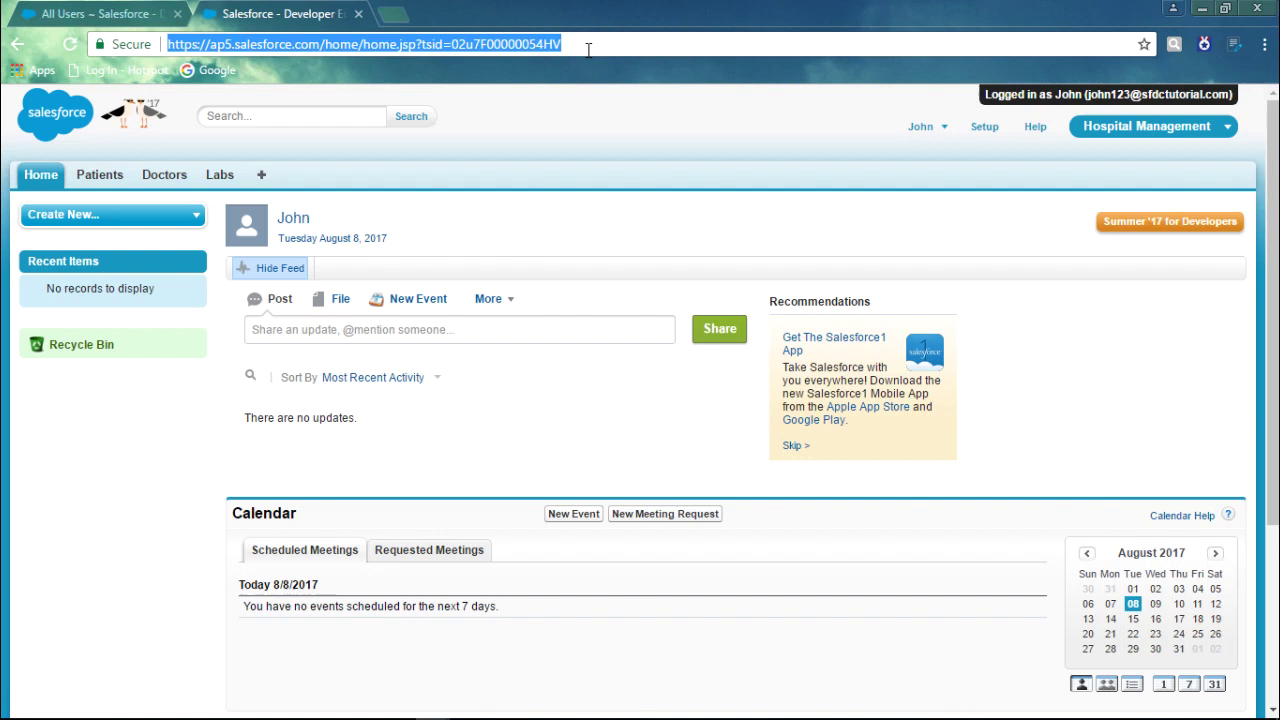
key("Return")
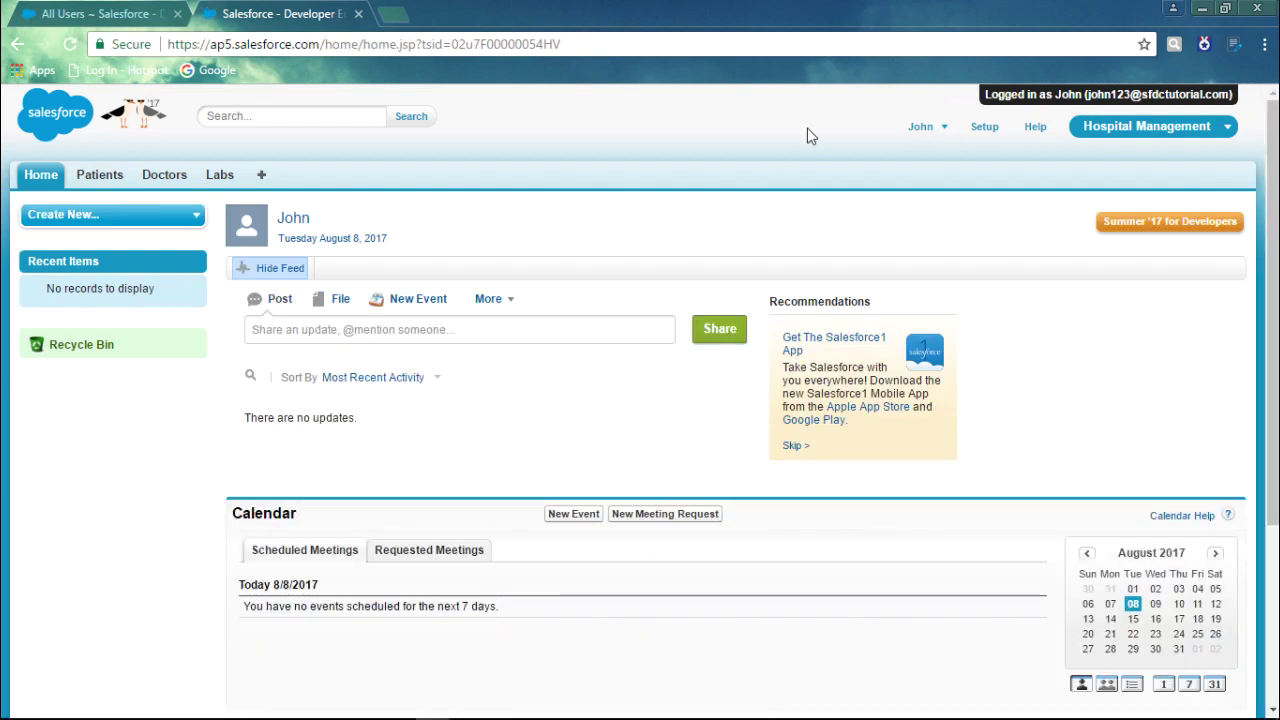
left_click(1123, 138)
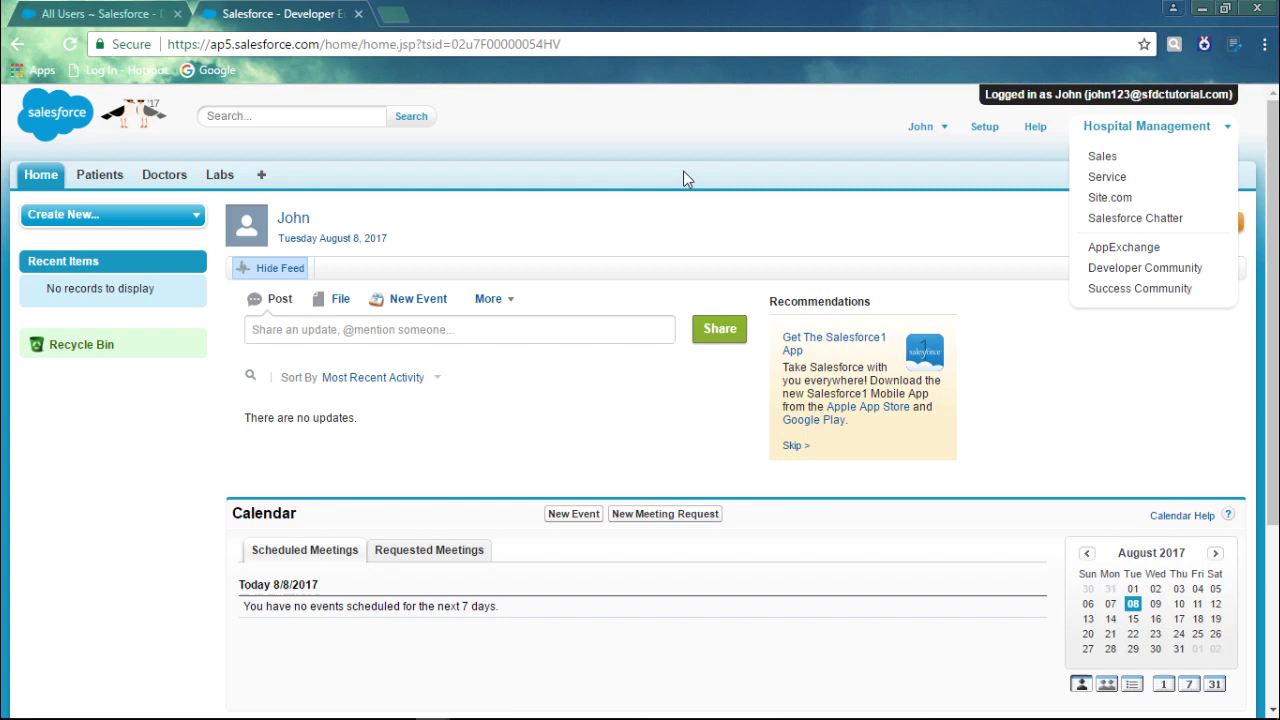
left_click(588, 428)
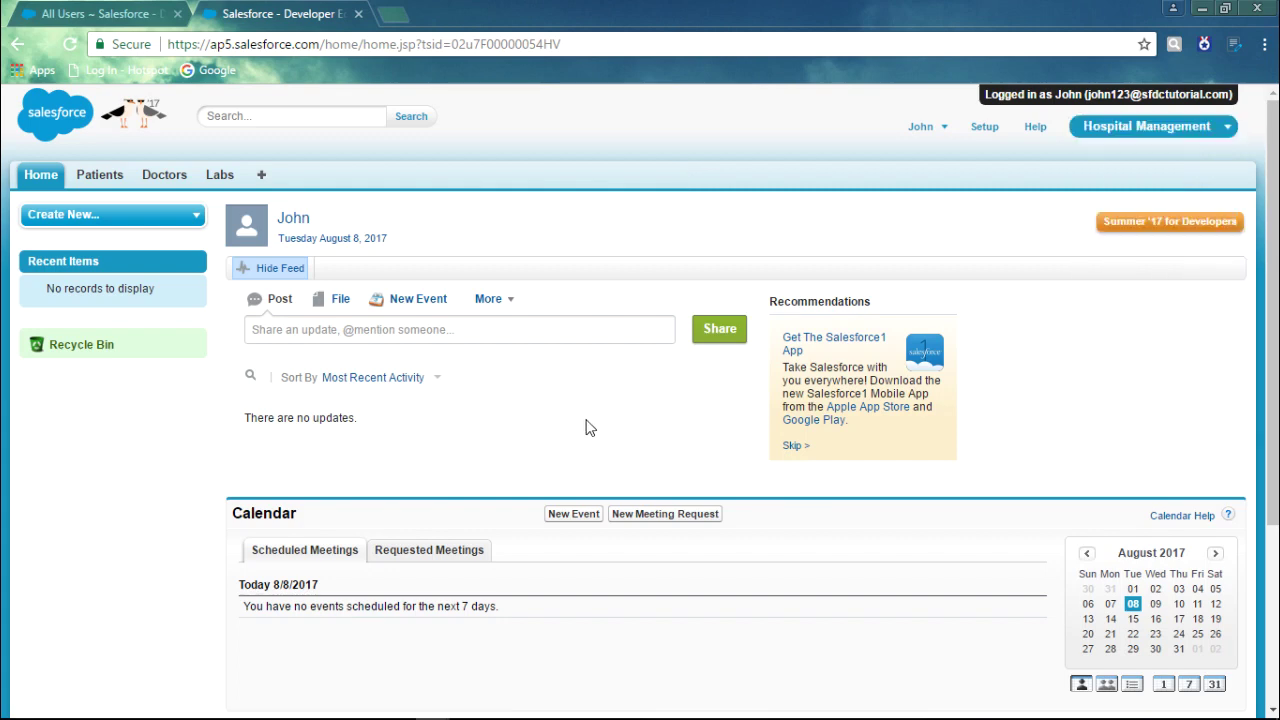